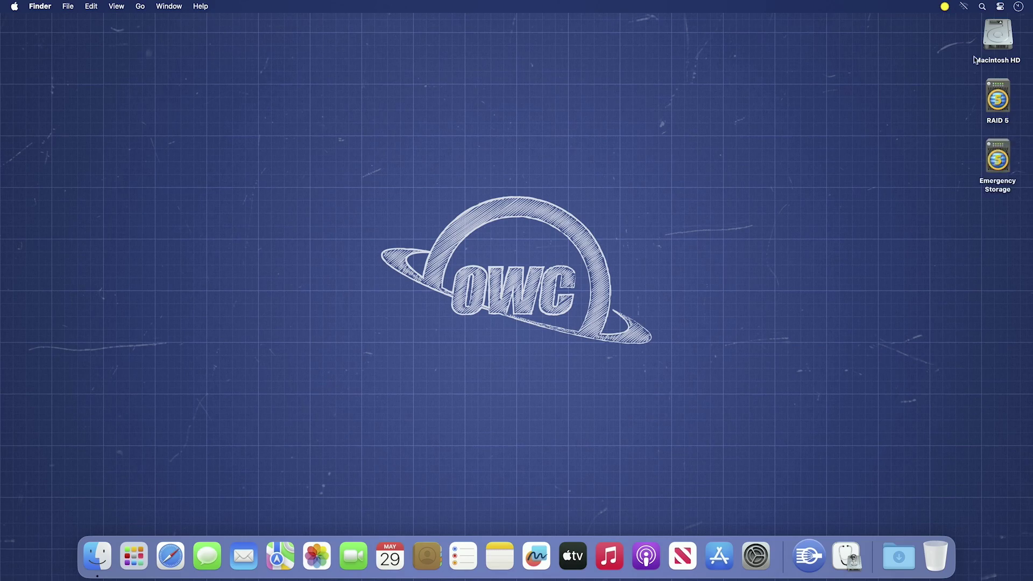
# Copy the Documents, Images and Resources folders from RAID 5 onto Emergency Storage.
pyautogui.doubleClick(998, 98)
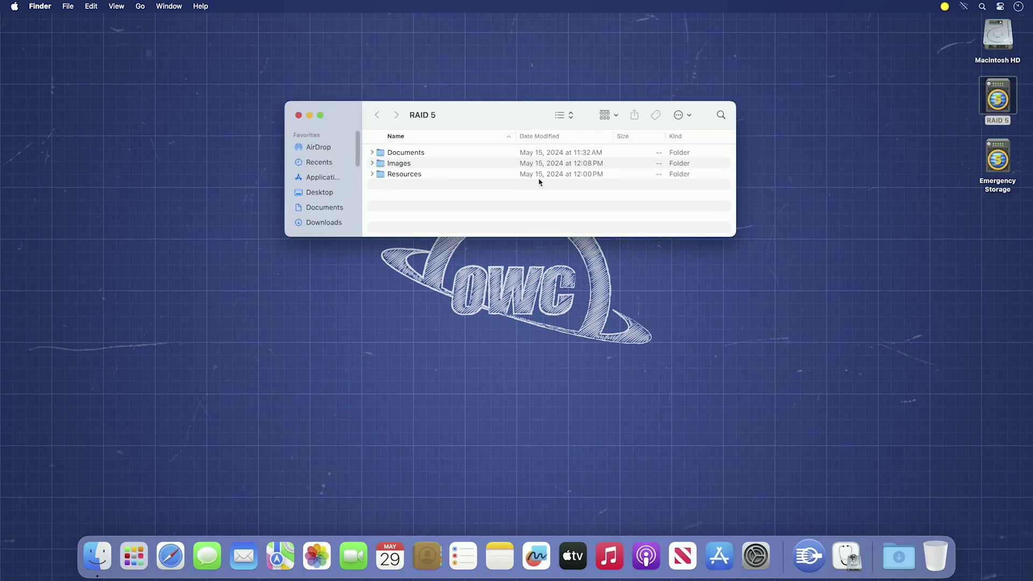
pyautogui.press('super+a')
pyautogui.moveTo(556, 155); pyautogui.dragTo(997, 153)
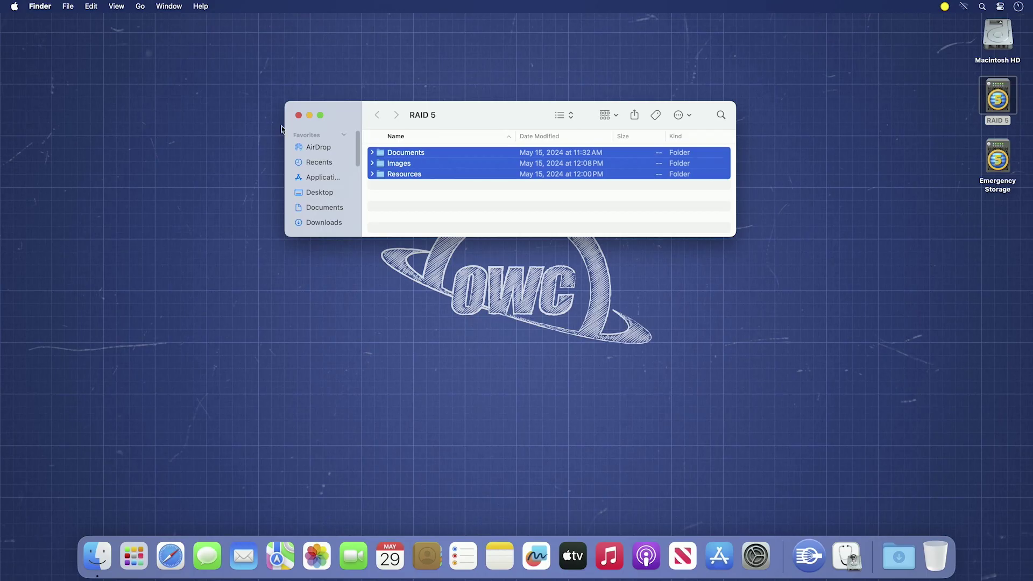
# Close the RAID 5 window and eject the Emergency Storage drive.
pyautogui.click(299, 116)
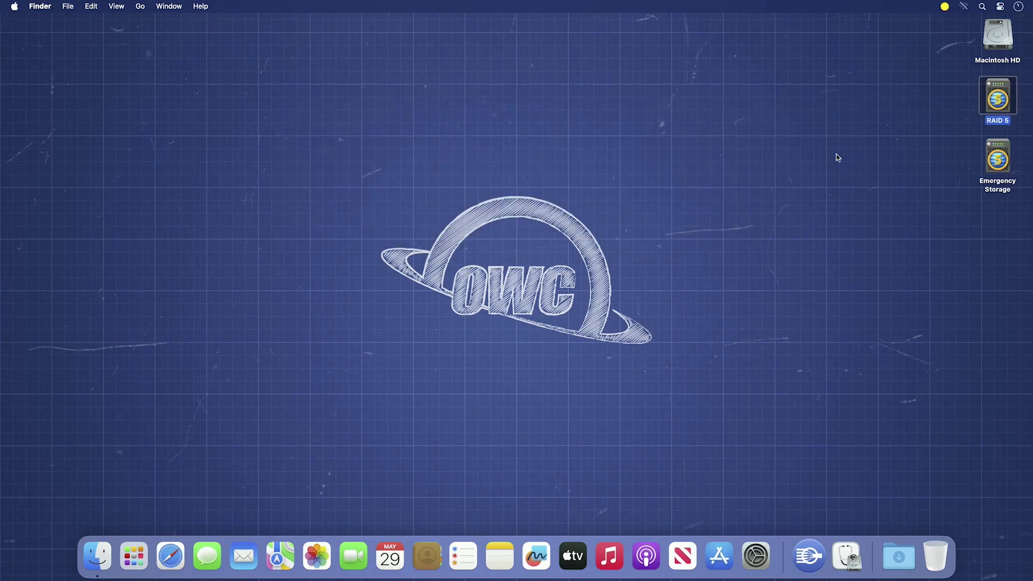
pyautogui.rightClick(994, 152)
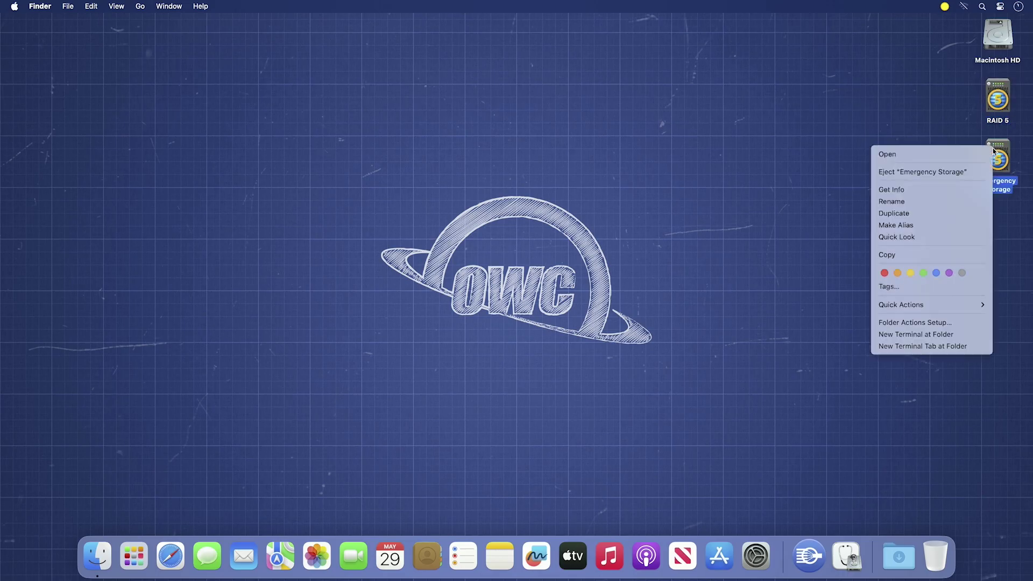
pyautogui.click(960, 172)
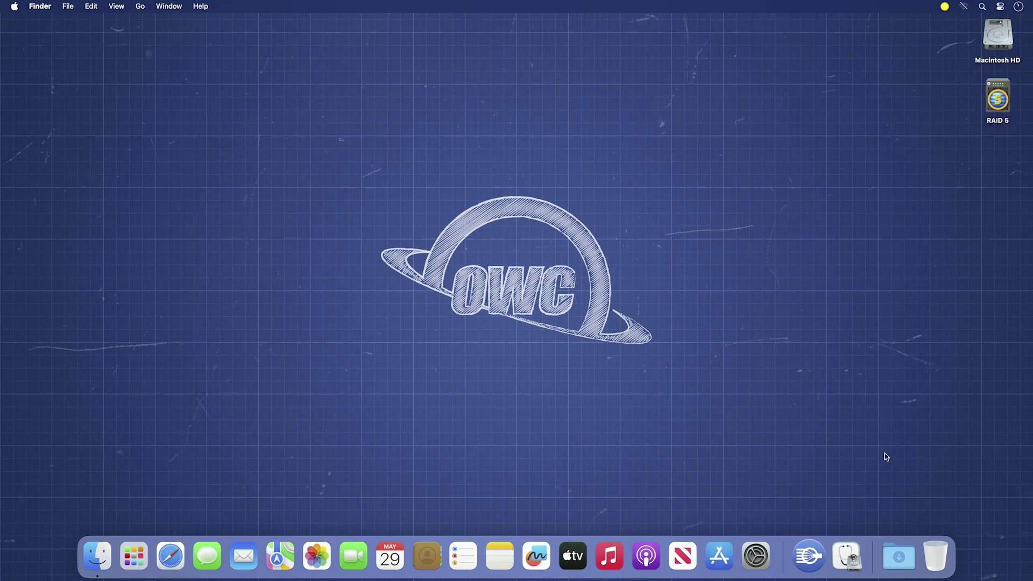
# Launch SoftRAID, acknowledge the replace-failing-disk error, and select the disk with predicted failure.
pyautogui.click(810, 557)
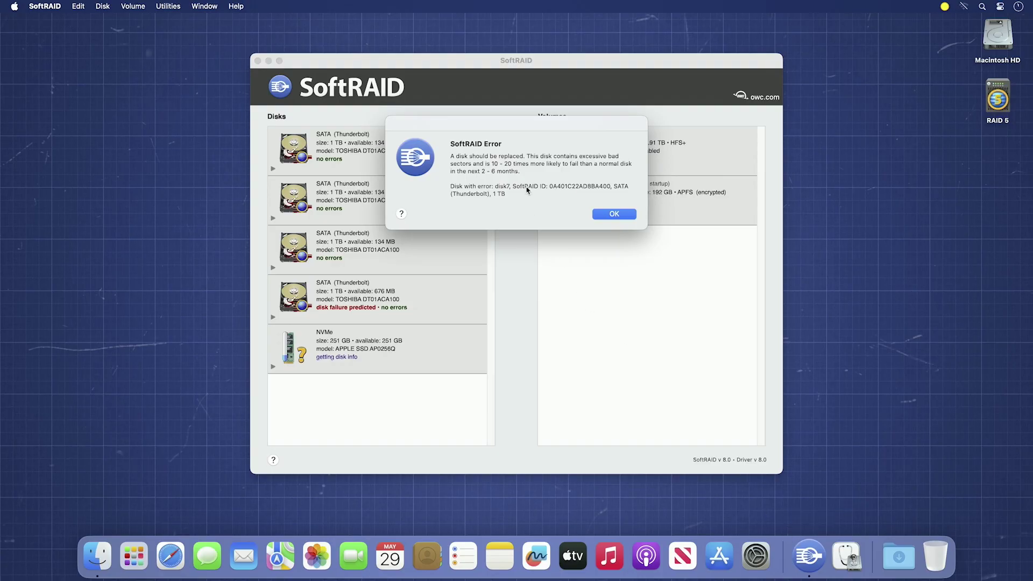
pyautogui.click(609, 217)
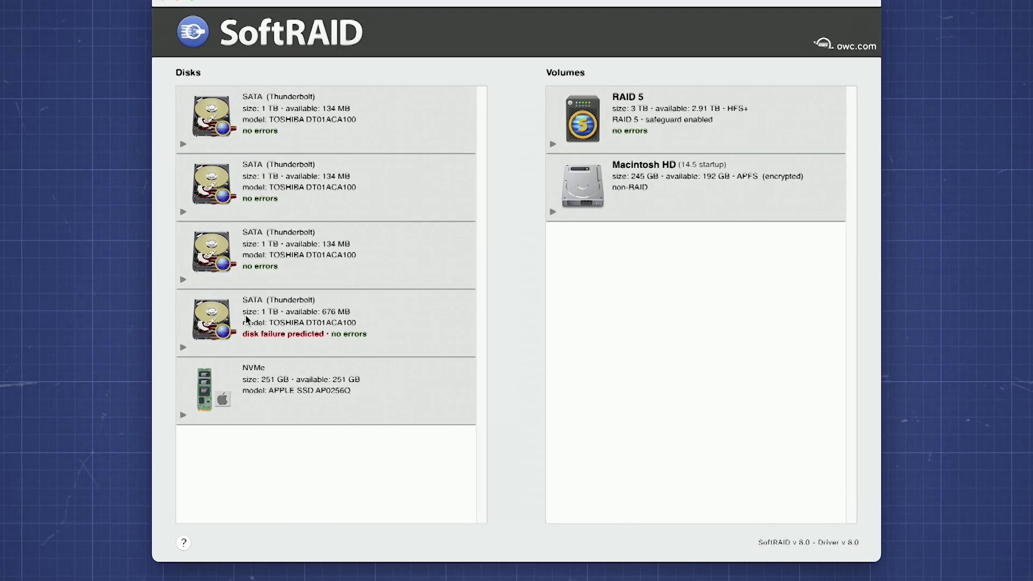
pyautogui.click(319, 296)
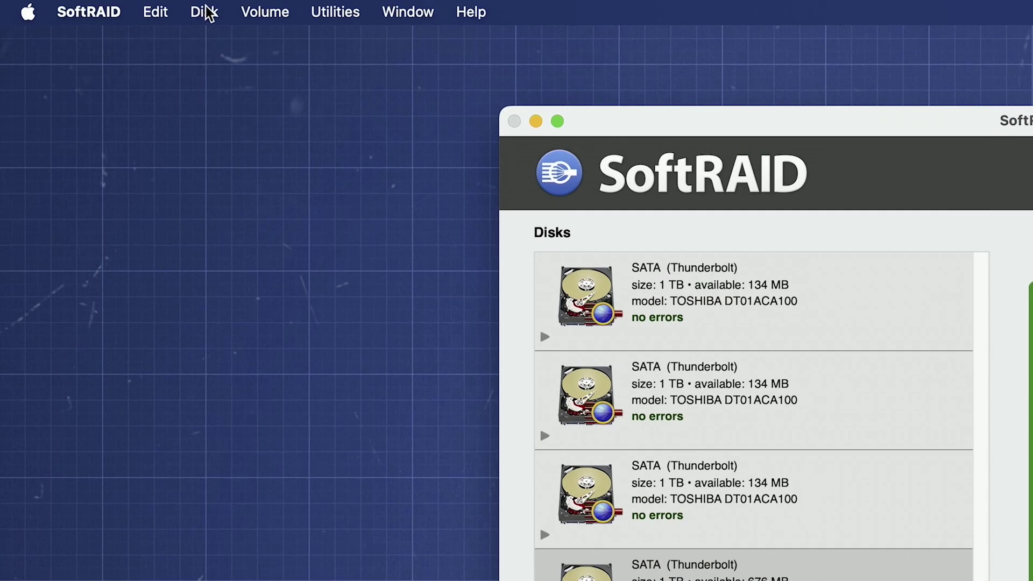
# Blink the light of the fourth SATA disk flagged disk failure predicted.
pyautogui.click(205, 11)
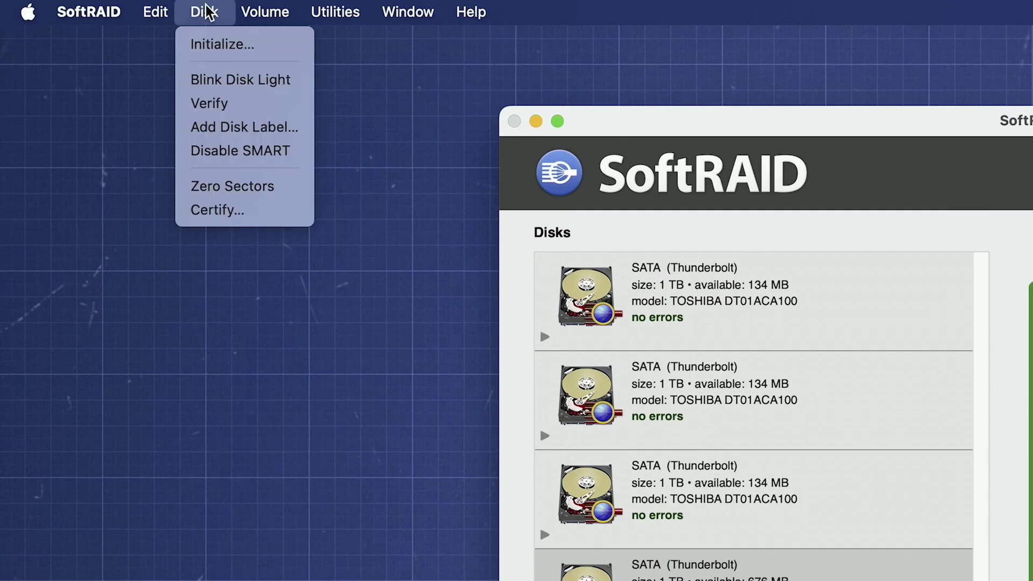
pyautogui.click(209, 79)
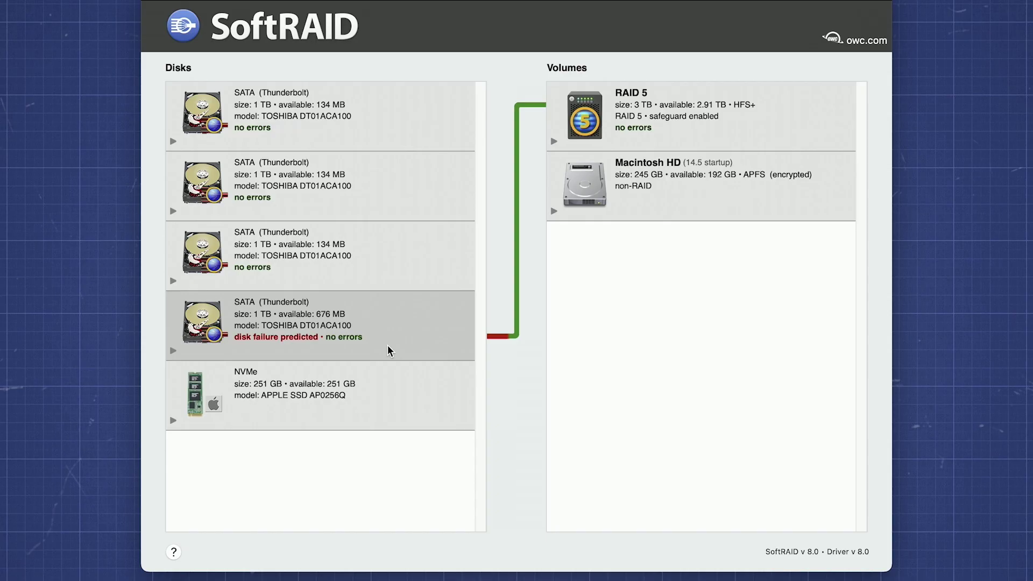
# Run Validate on the RAID 5 volume, authorizing with the admin password.
pyautogui.click(599, 123)
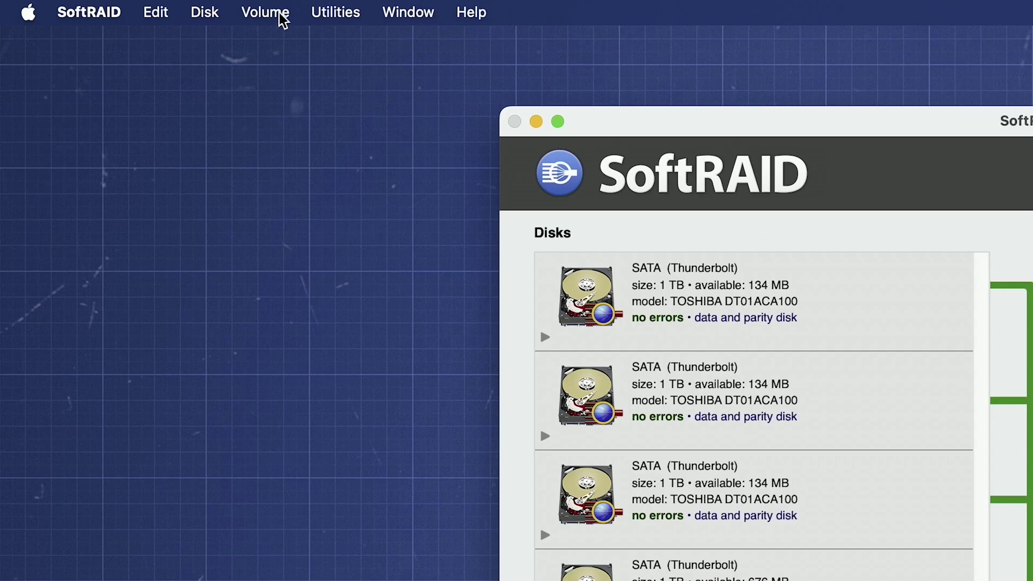
pyautogui.click(277, 15)
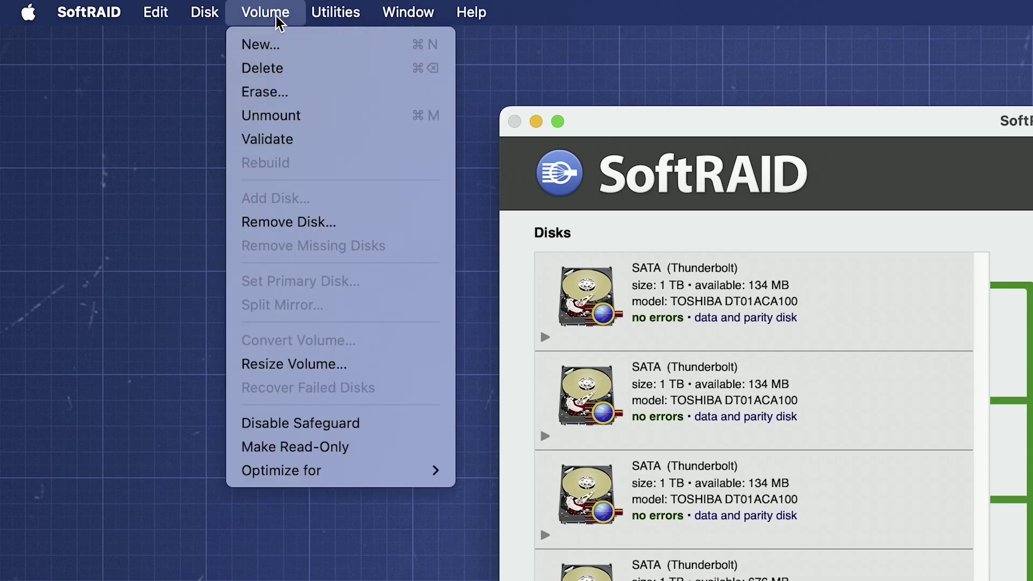
pyautogui.click(269, 141)
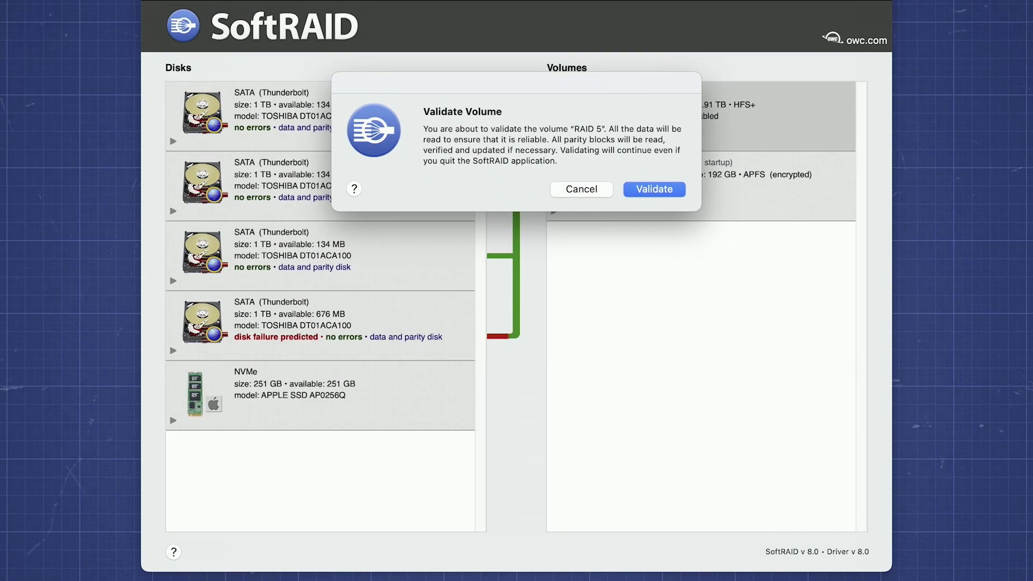
pyautogui.click(653, 189)
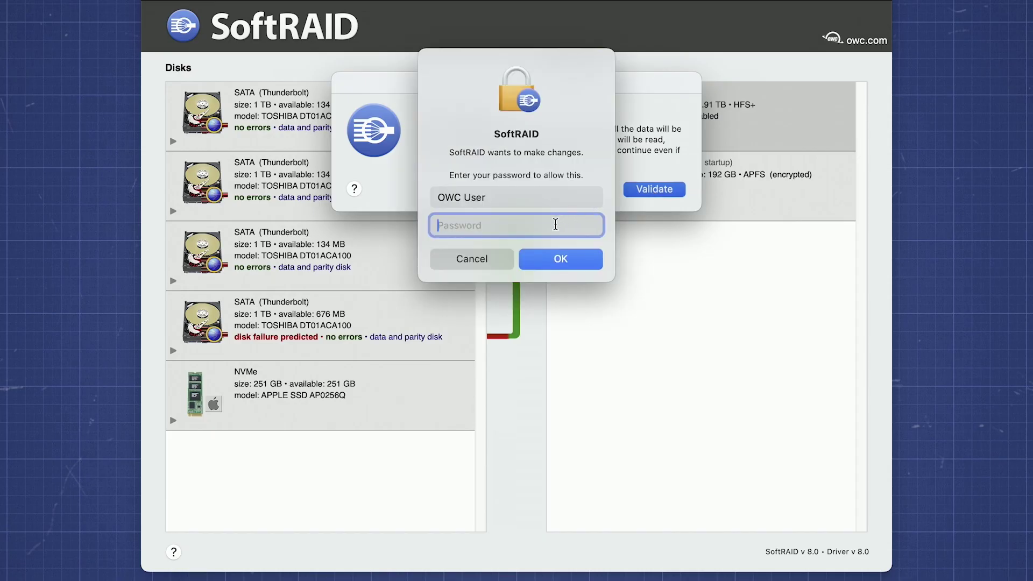
pyautogui.write('********')
pyautogui.click(561, 259)
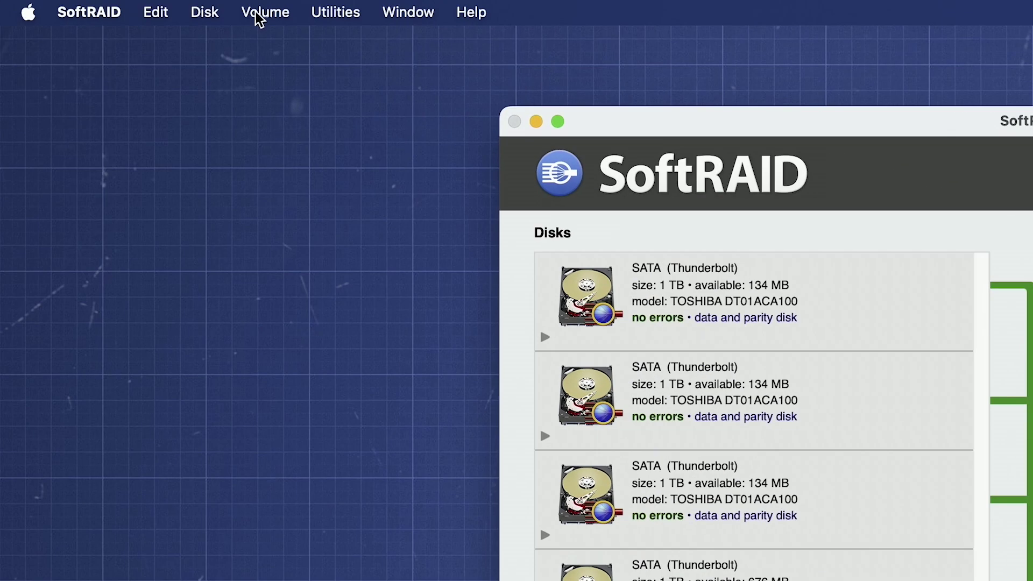
# Remove the predicted-failure fourth SATA disk from RAID 5, authorizing with the account password.
pyautogui.click(263, 14)
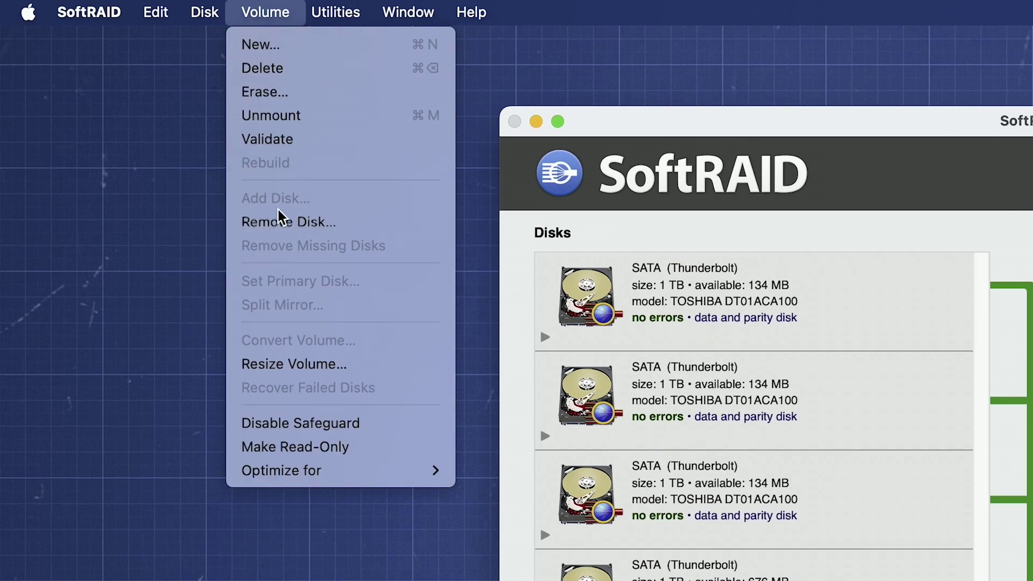
pyautogui.click(283, 226)
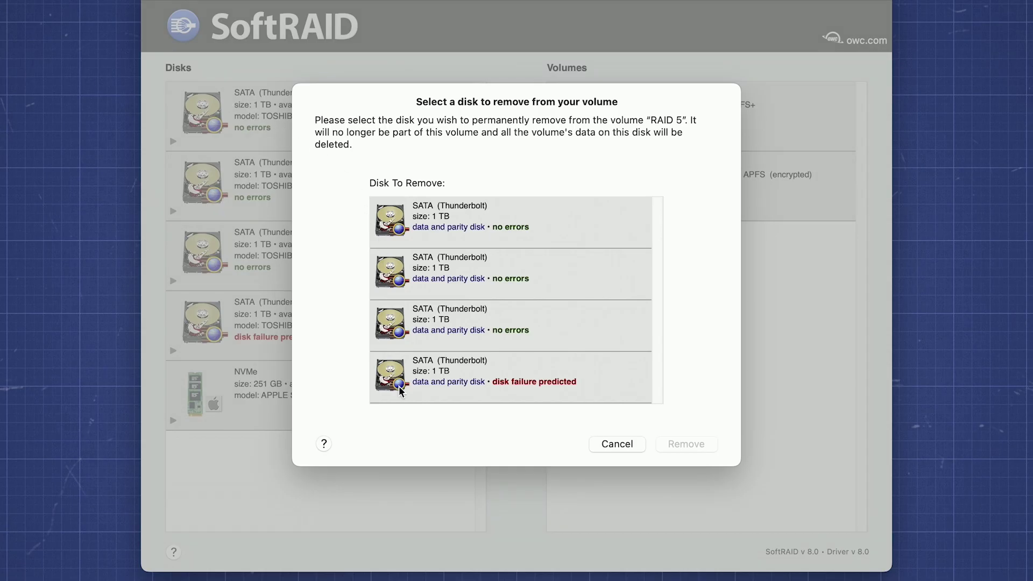
pyautogui.click(432, 381)
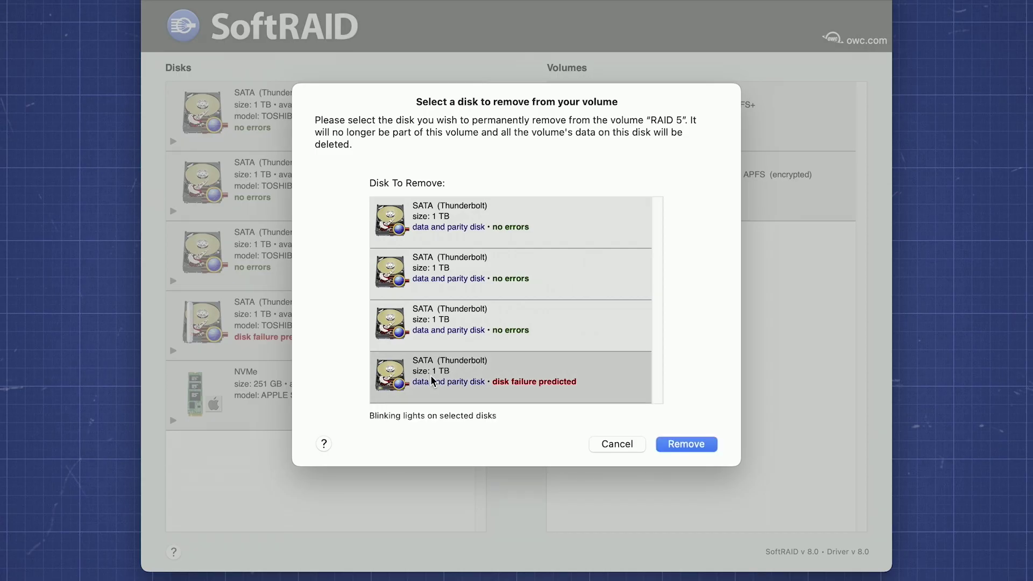
pyautogui.click(674, 444)
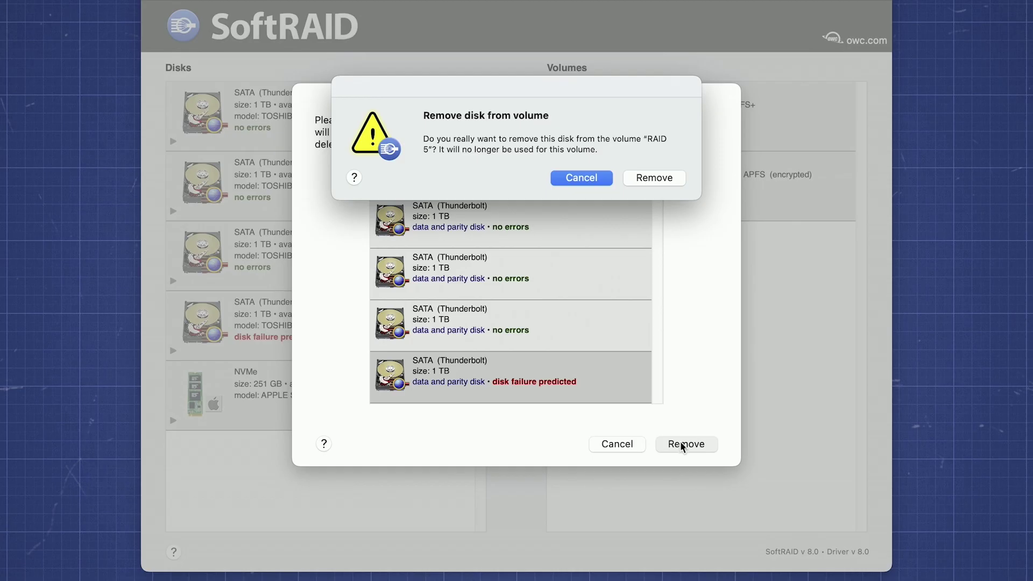
pyautogui.click(653, 178)
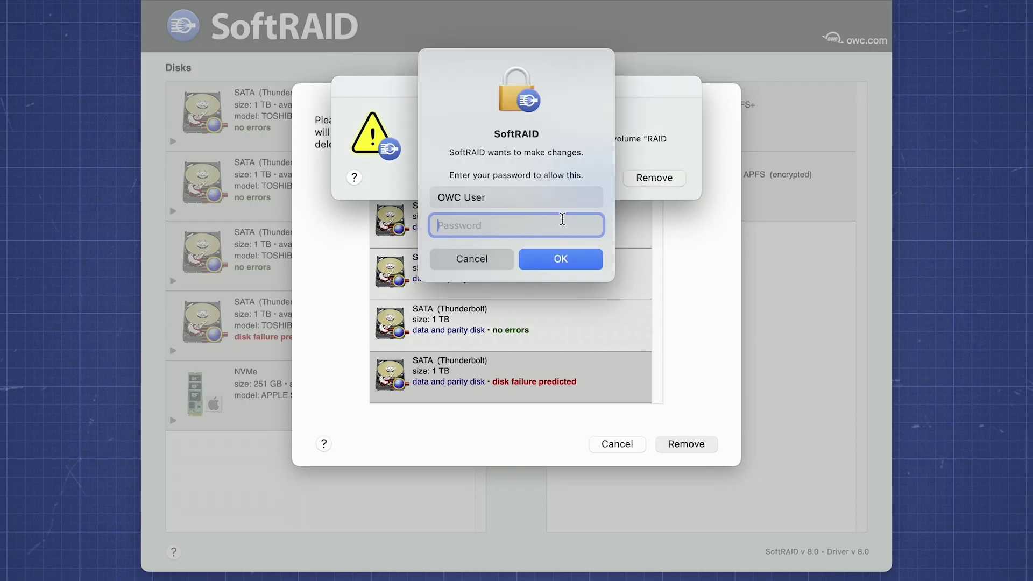
pyautogui.write('••••••••')
pyautogui.click(592, 259)
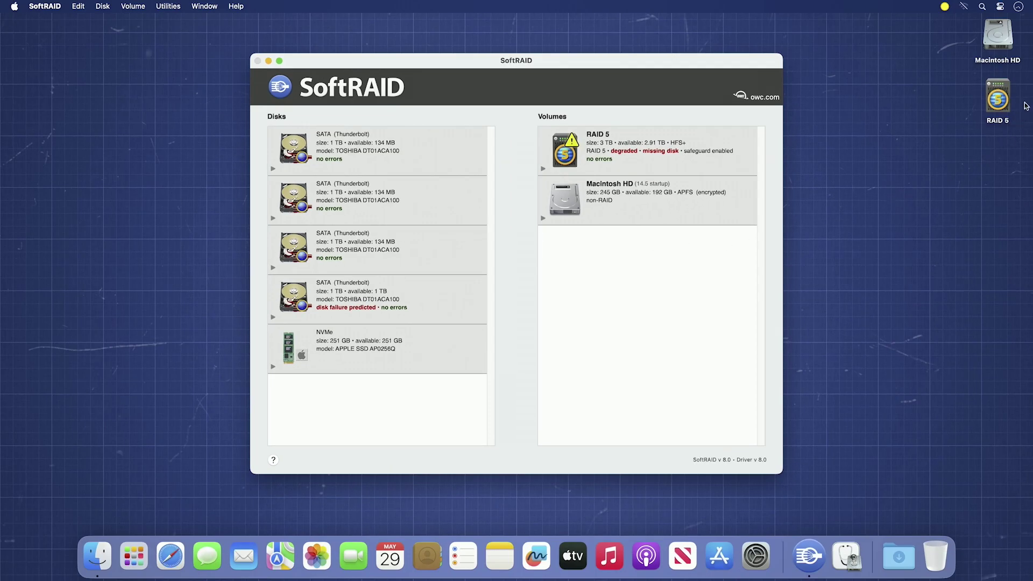
# Eject the RAID 5 volume from the desktop.
pyautogui.rightClick(1002, 105)
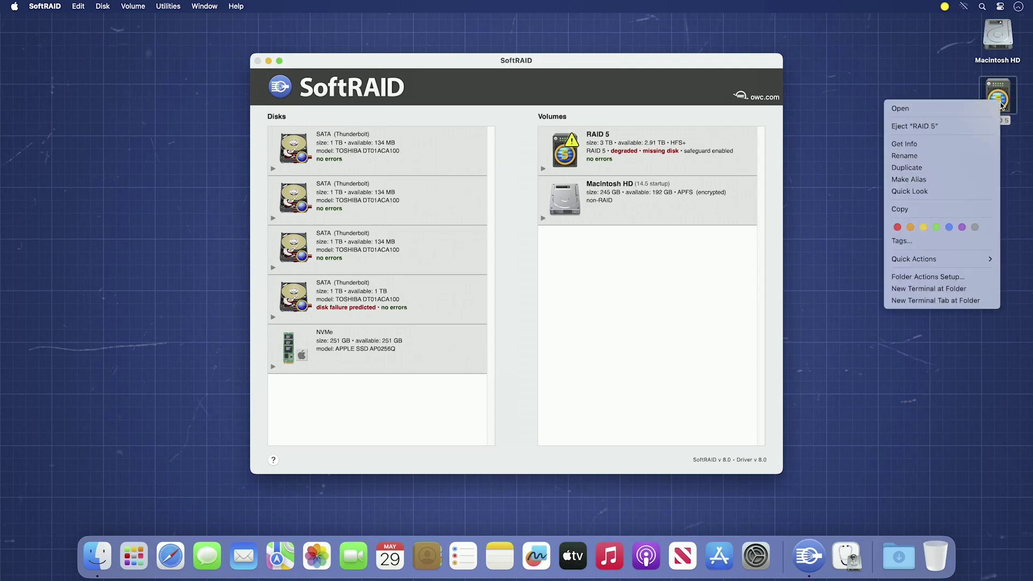
pyautogui.click(960, 127)
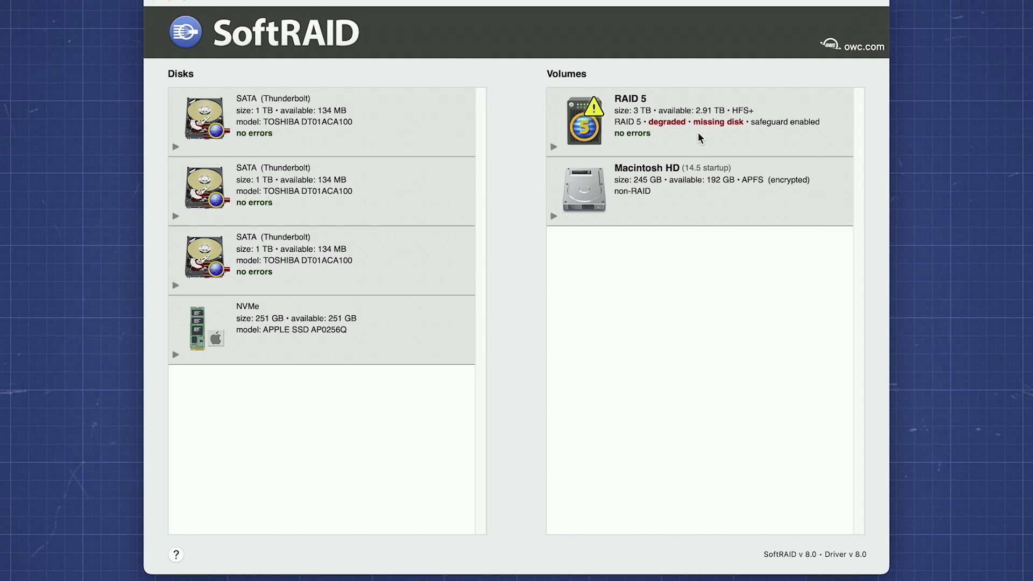
# Blink the lights of all three remaining SATA disks, then reselect the RAID 5 volume.
pyautogui.click(698, 133)
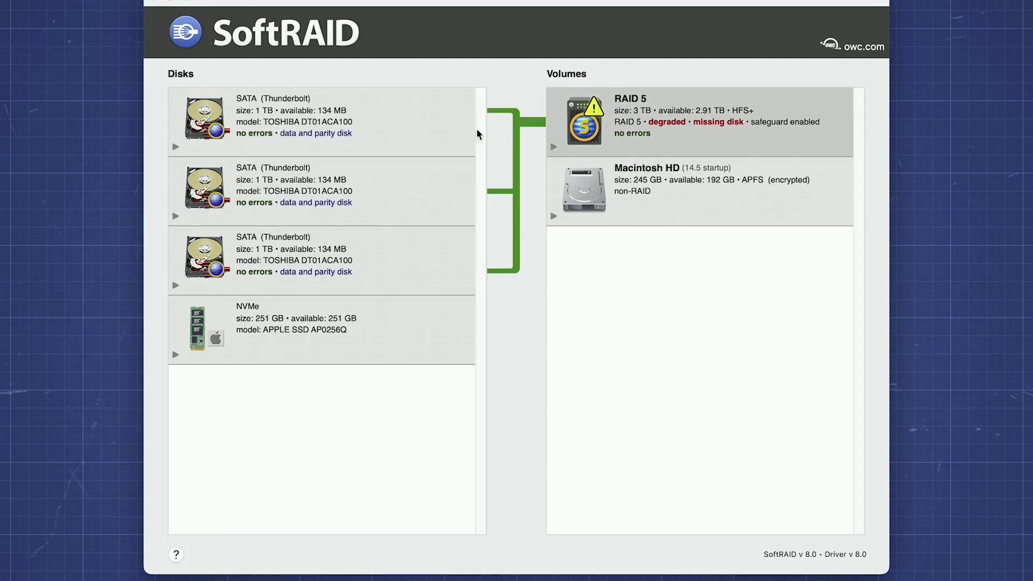
pyautogui.click(421, 276)
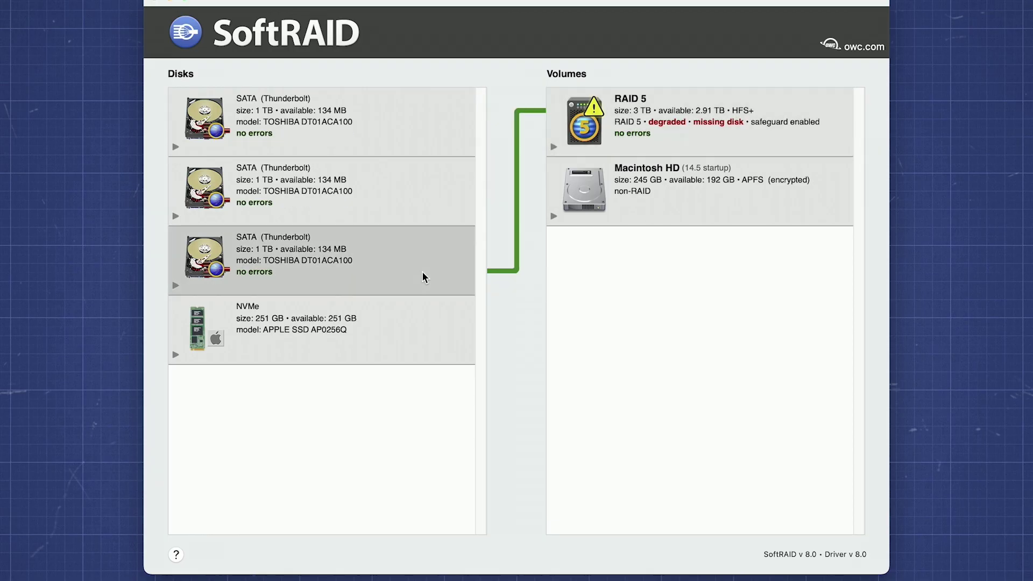
pyautogui.keyDown('shift'); pyautogui.click(420, 195); pyautogui.keyUp('shift')
pyautogui.keyDown('shift'); pyautogui.click(408, 125); pyautogui.keyUp('shift')
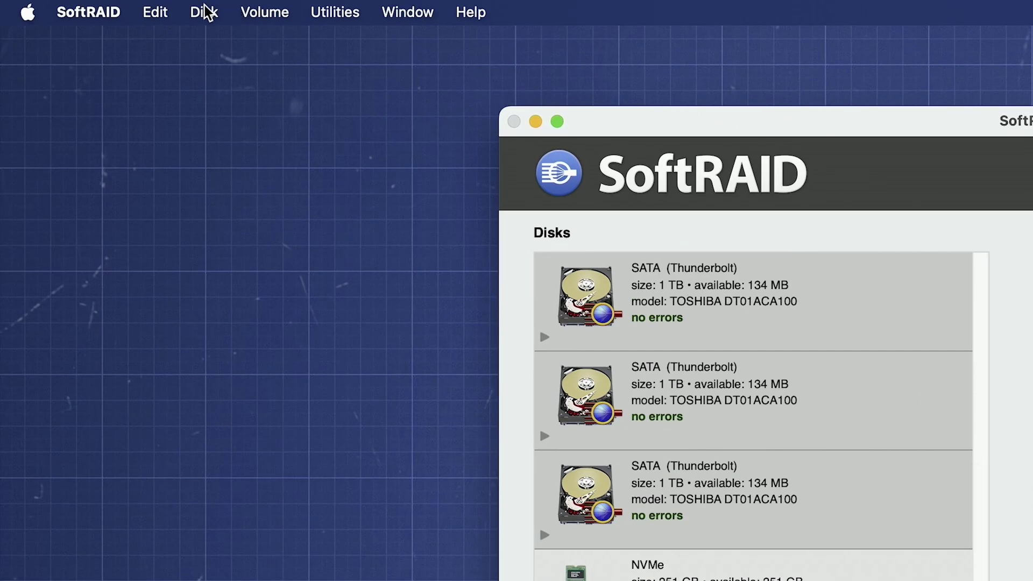
pyautogui.click(205, 9)
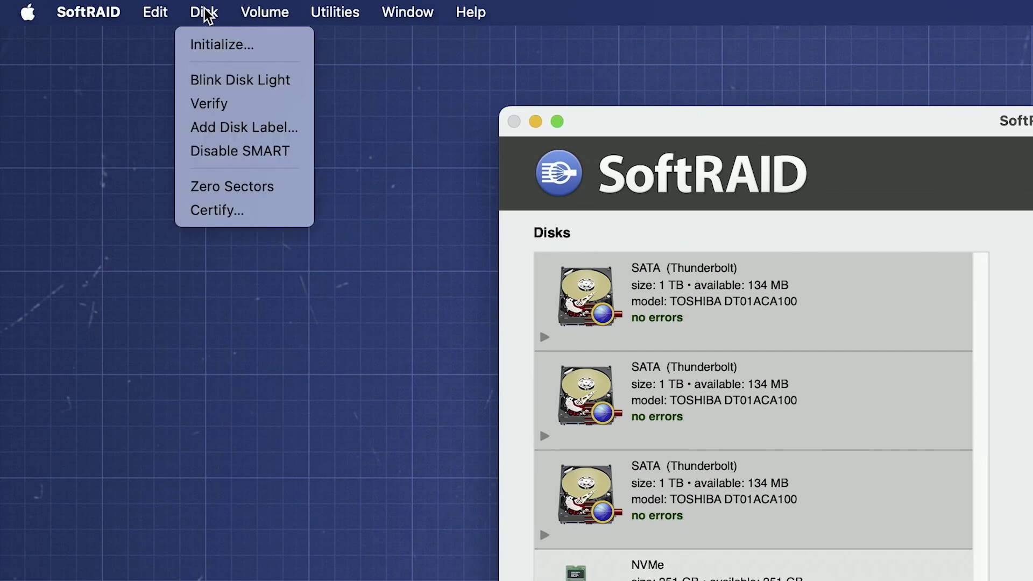
pyautogui.click(214, 81)
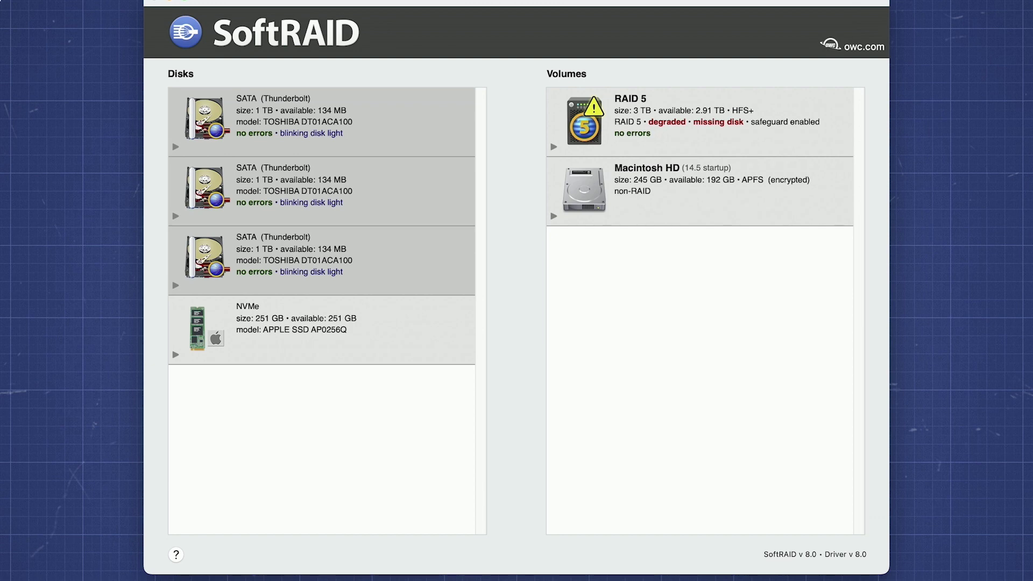
pyautogui.click(424, 141)
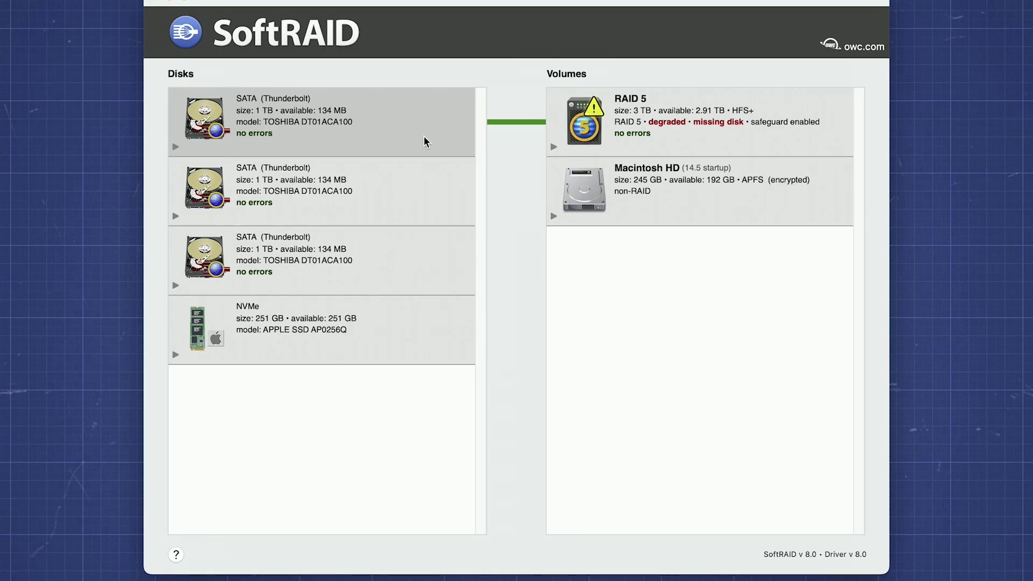
pyautogui.click(693, 137)
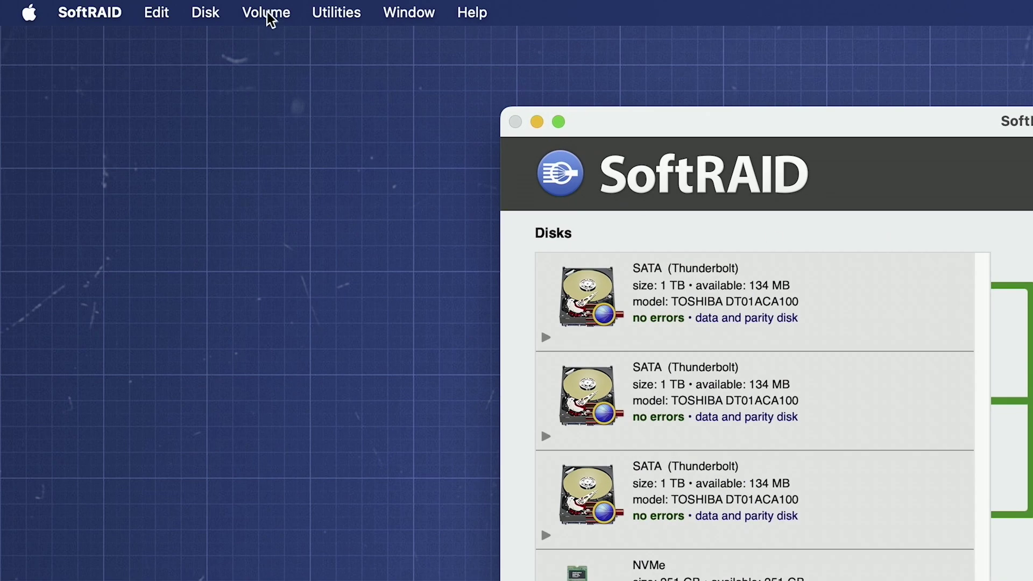
# Run Remove Missing Disk on RAID 5 with the password, then eject RAID 5 from the desktop.
pyautogui.click(269, 16)
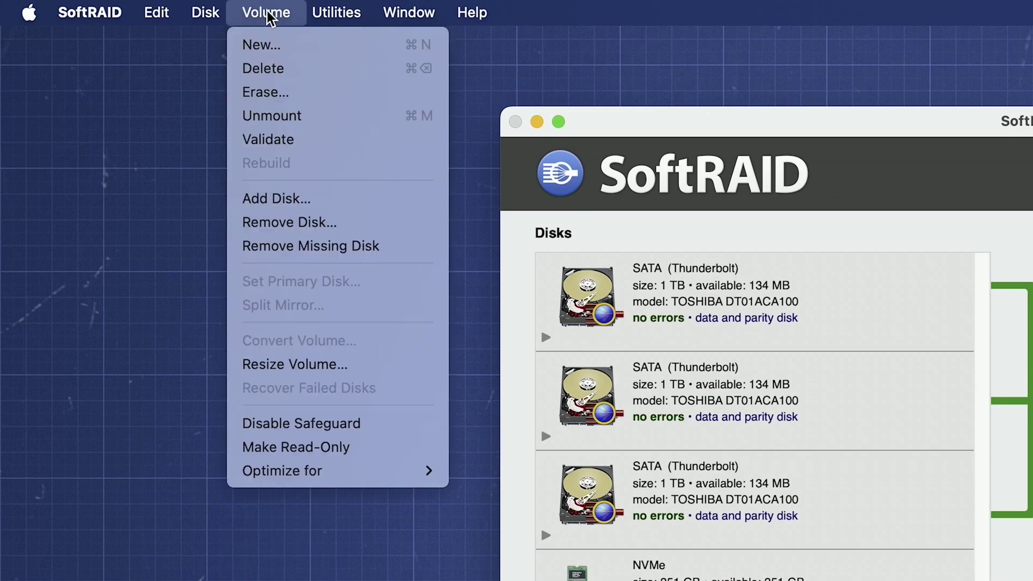
pyautogui.click(312, 248)
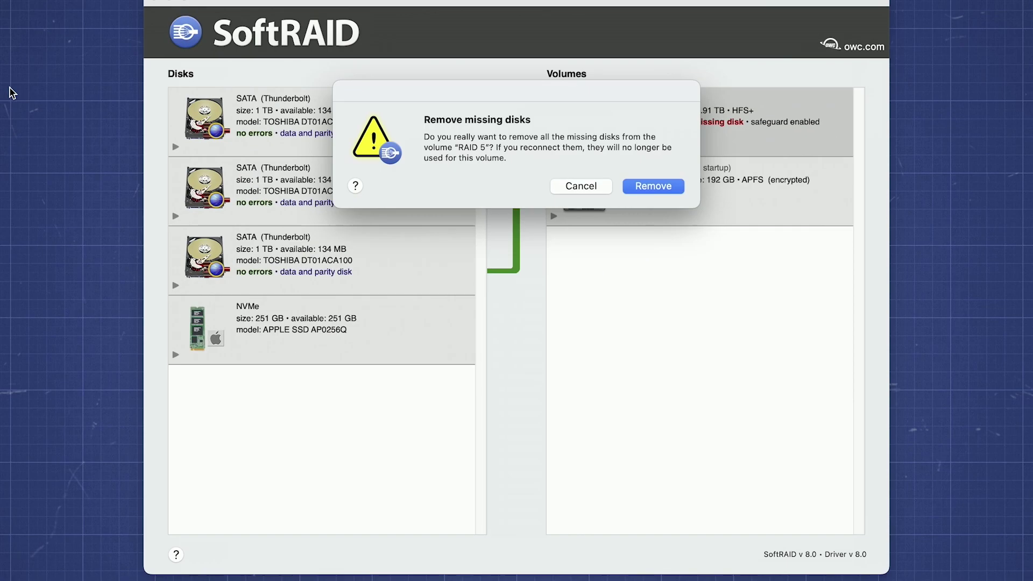
pyautogui.click(645, 188)
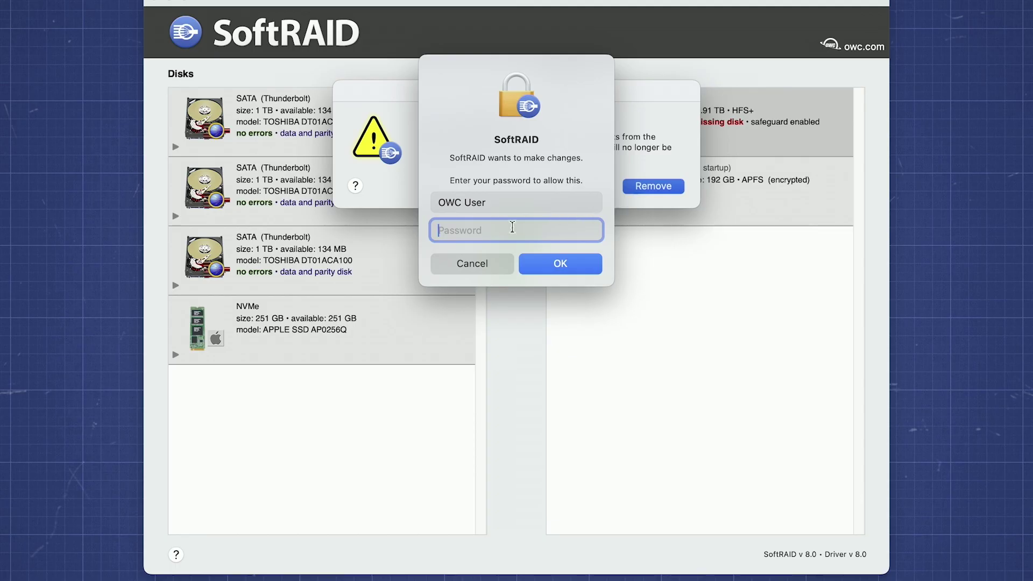
pyautogui.write('••••••••')
pyautogui.click(538, 263)
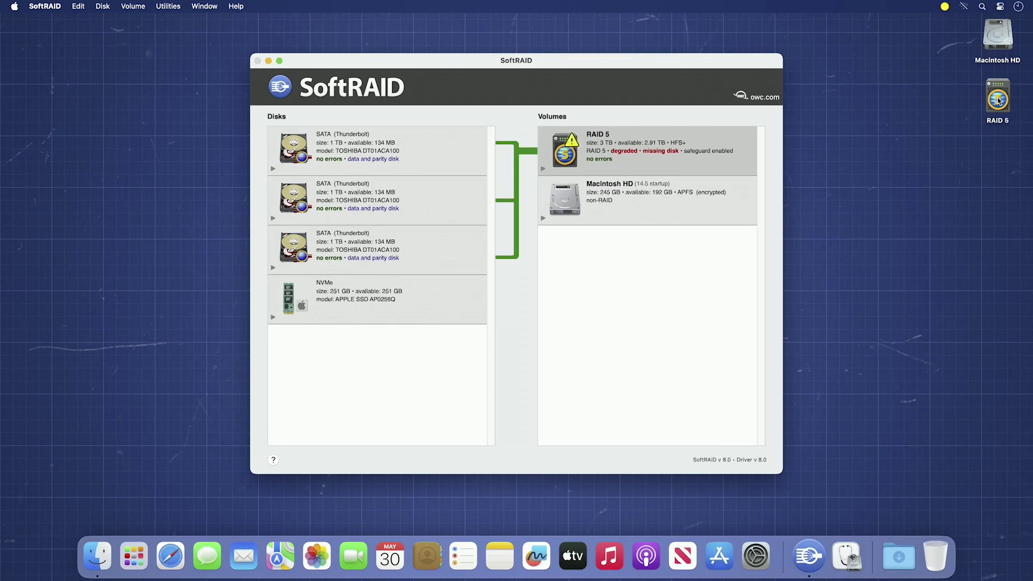
pyautogui.rightClick(998, 100)
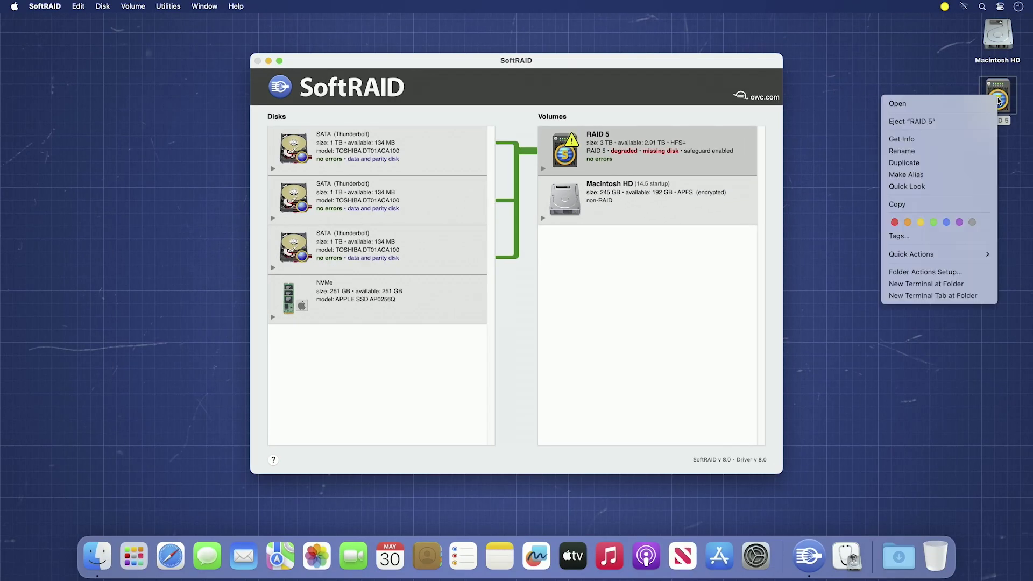
pyautogui.click(965, 122)
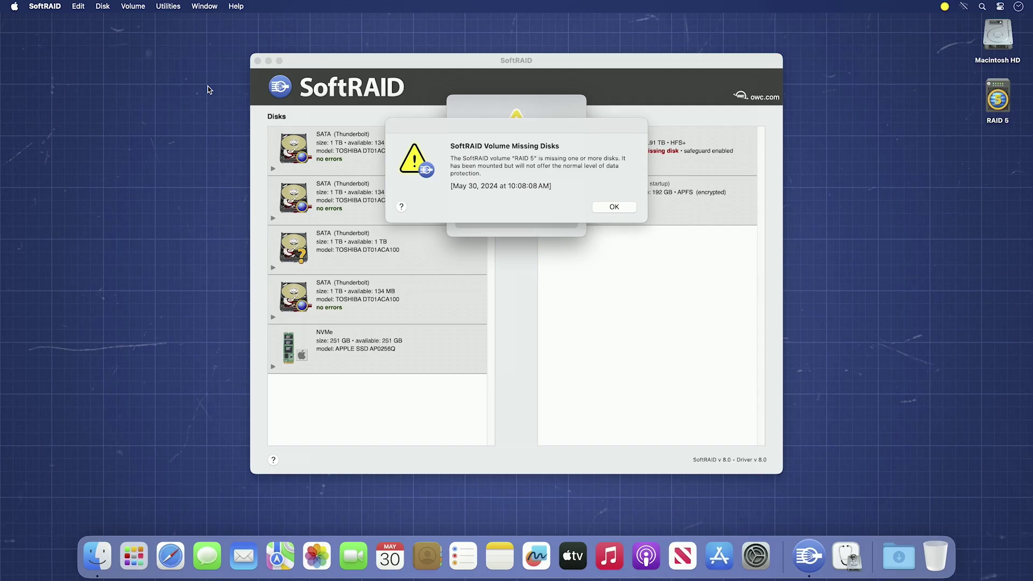
# Dismiss the Volume Missing Disks alert, ignore the unreadable disk, and select the new 1 TB disk.
pyautogui.click(610, 208)
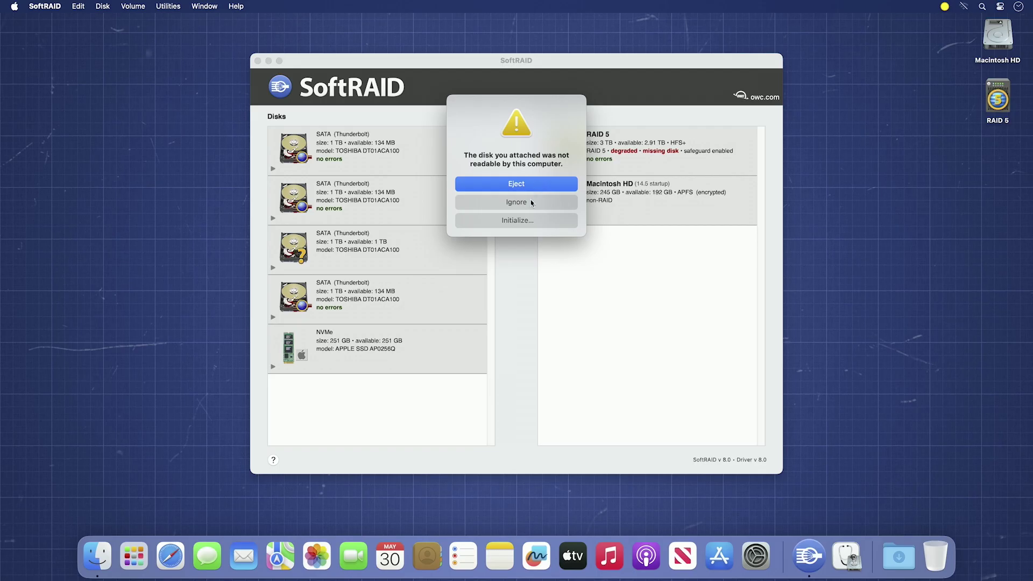
pyautogui.click(564, 206)
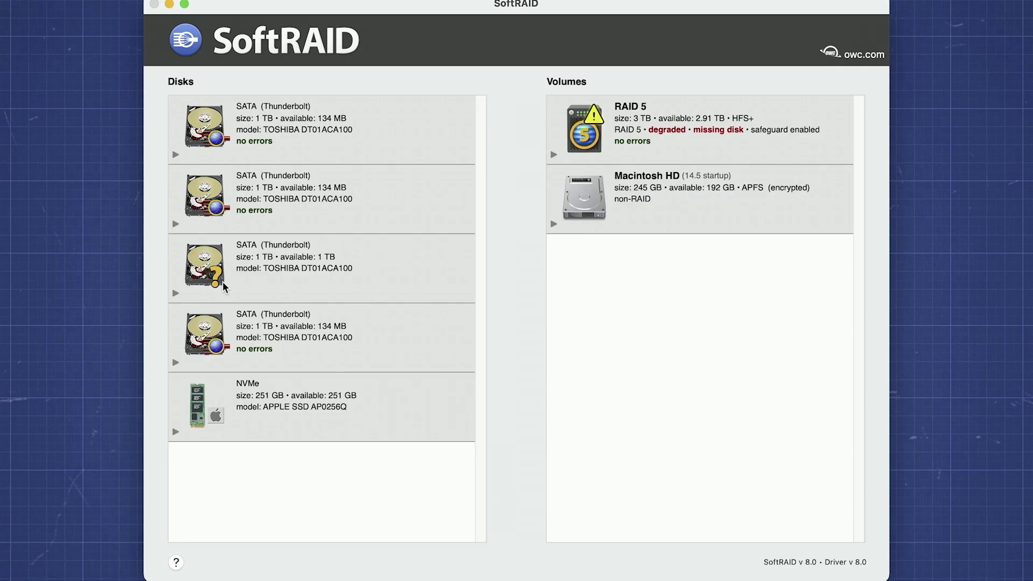
pyautogui.click(224, 287)
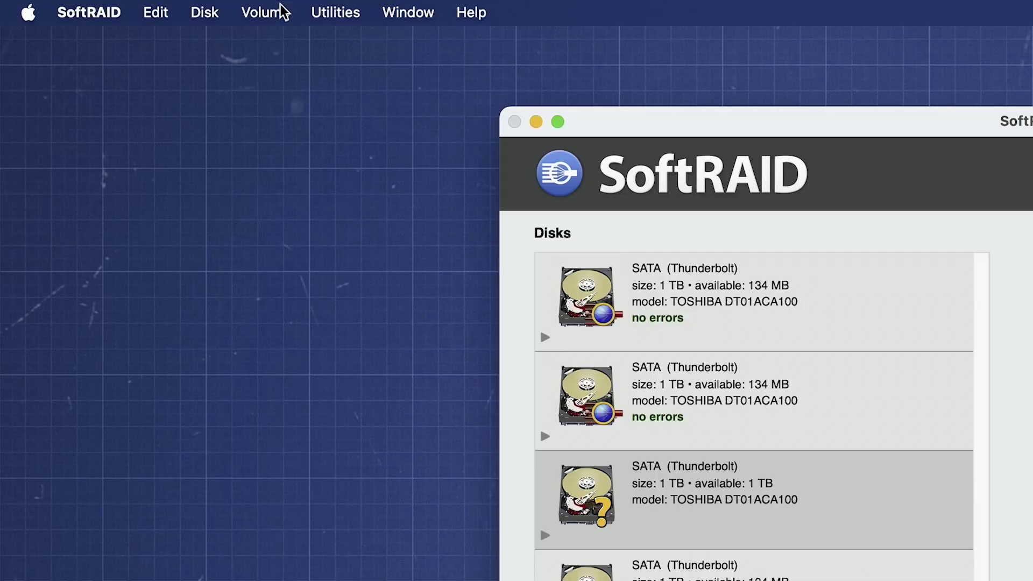
# Certify the new disk with default settings: 3 passes plus the 15-minute random access test.
pyautogui.click(212, 16)
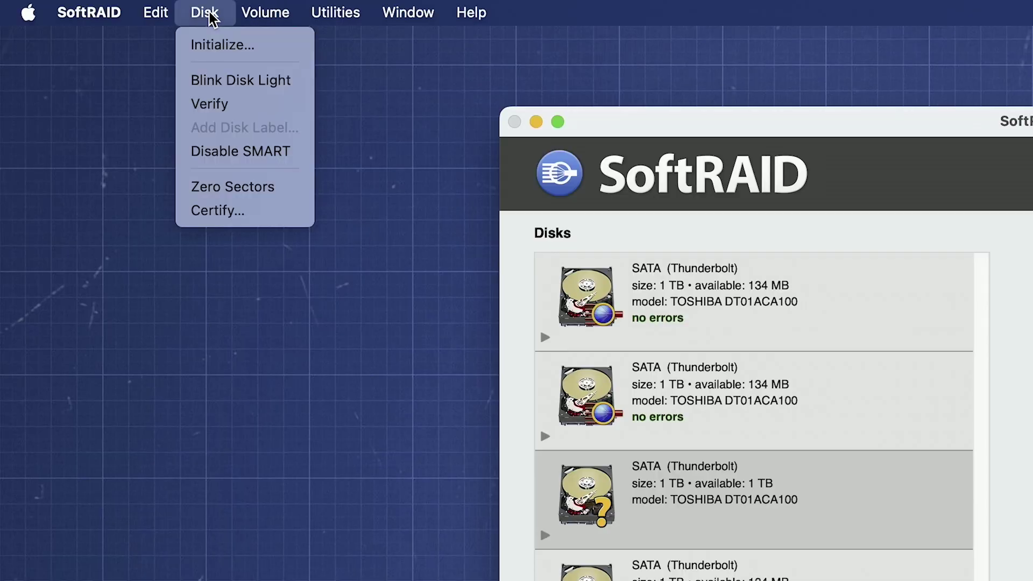
pyautogui.click(243, 214)
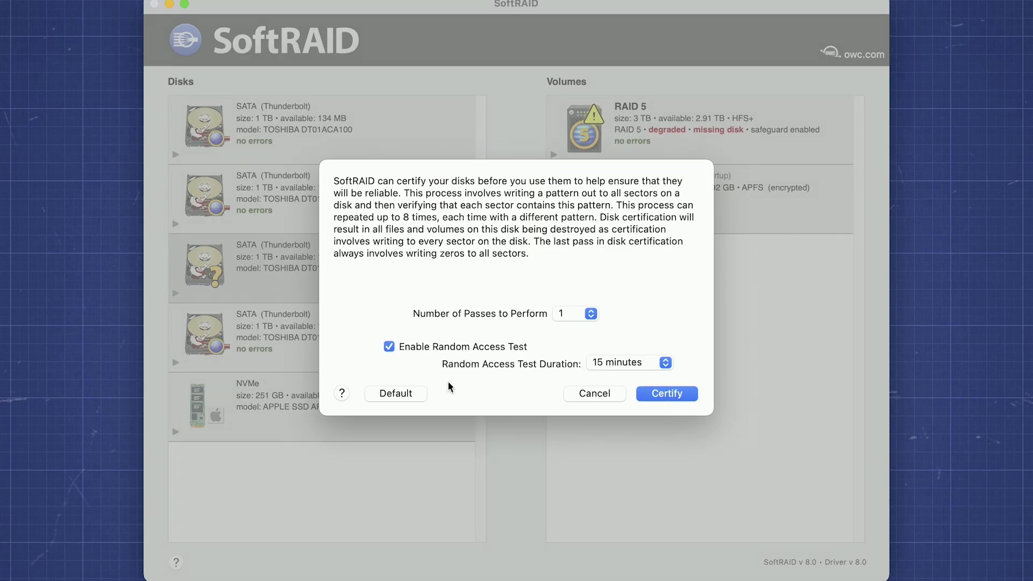
pyautogui.click(389, 395)
pyautogui.click(653, 396)
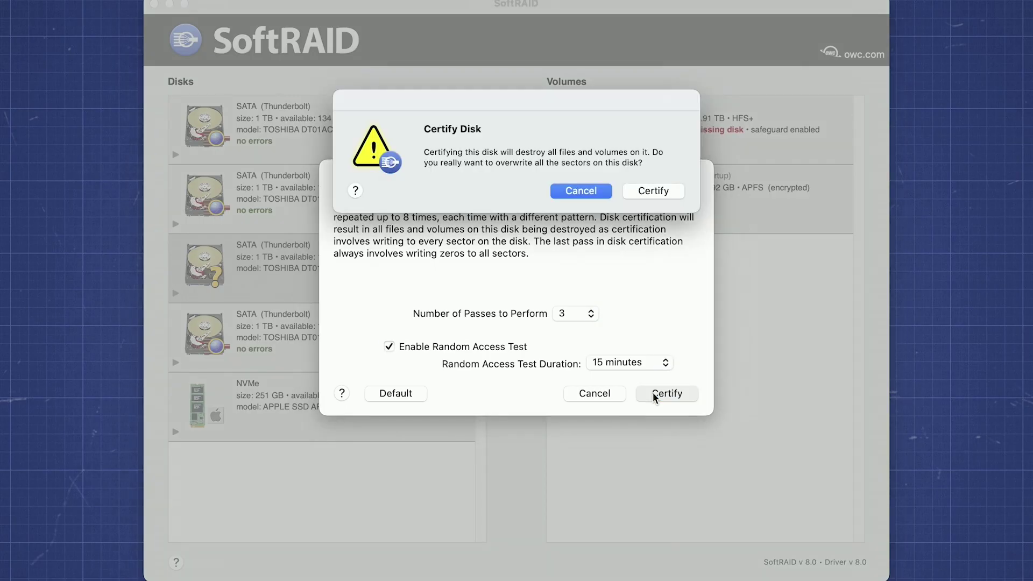
pyautogui.click(650, 196)
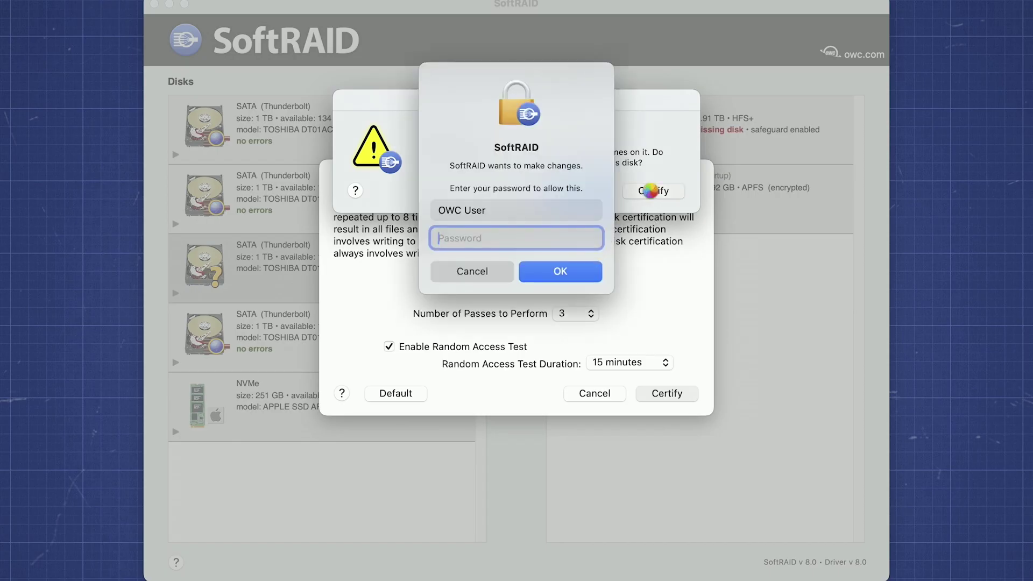
pyautogui.write('••••••••')
pyautogui.click(593, 276)
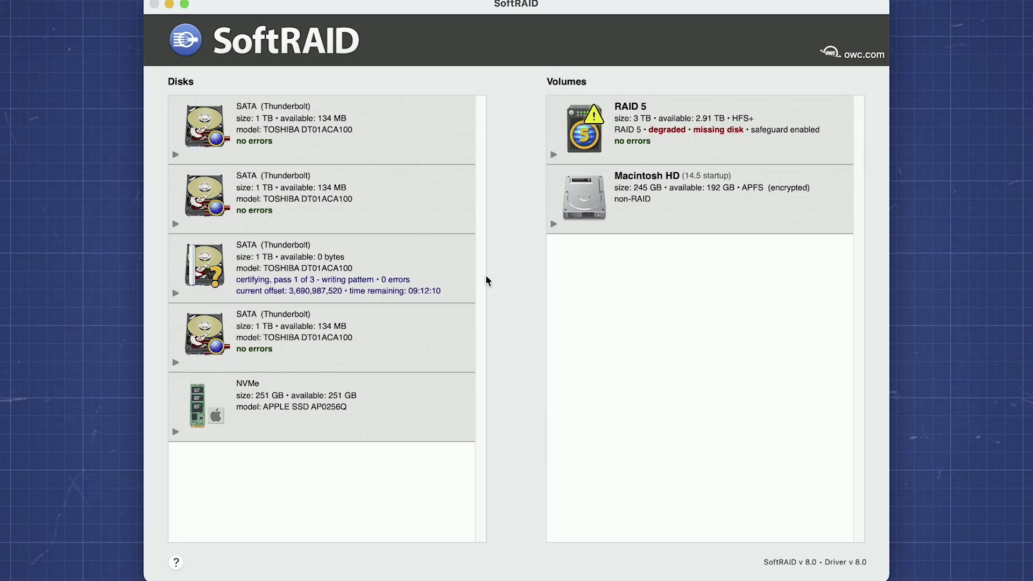
# Cancel the certification already running on the replacement disk.
pyautogui.click(409, 263)
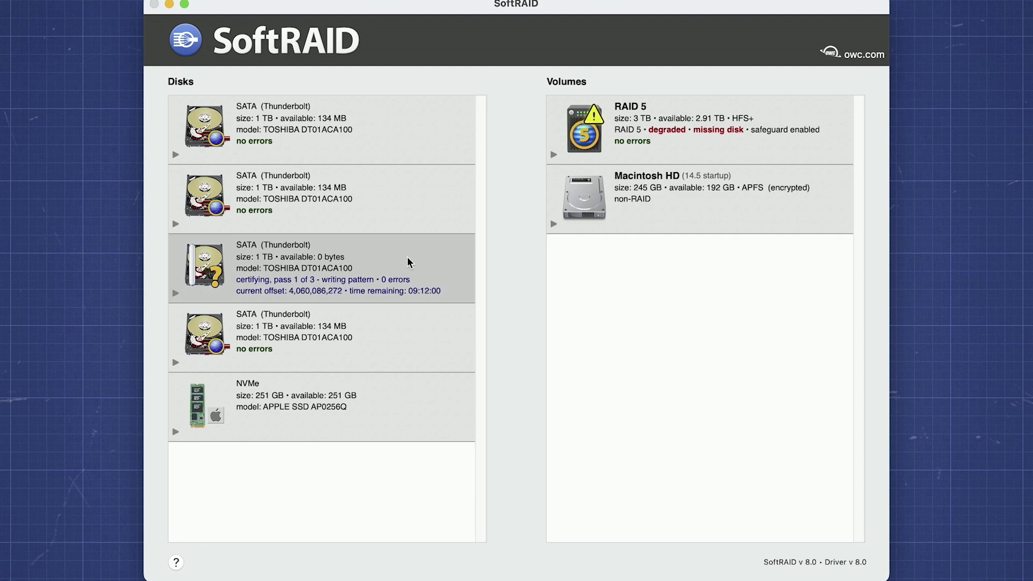
pyautogui.rightClick(409, 261)
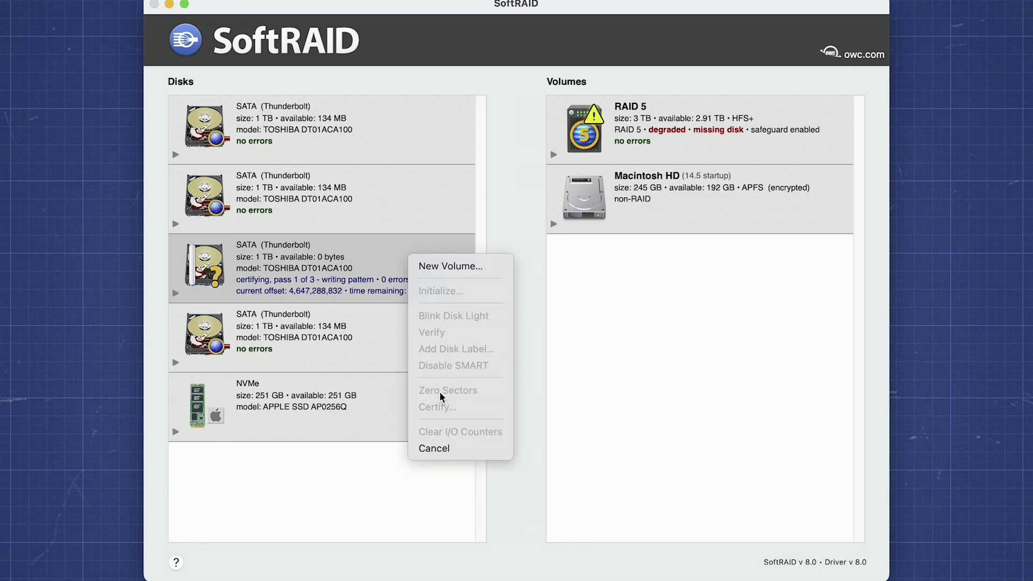
pyautogui.click(432, 450)
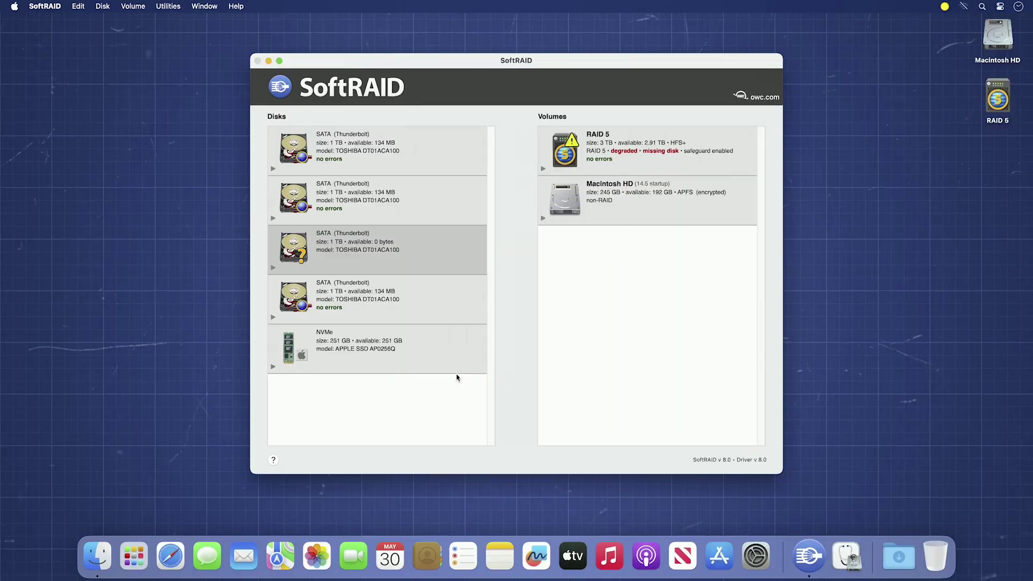
# Certify the replacement 1 TB disk with 3 passes, resuming where it left off, until completion.
pyautogui.click(100, 6)
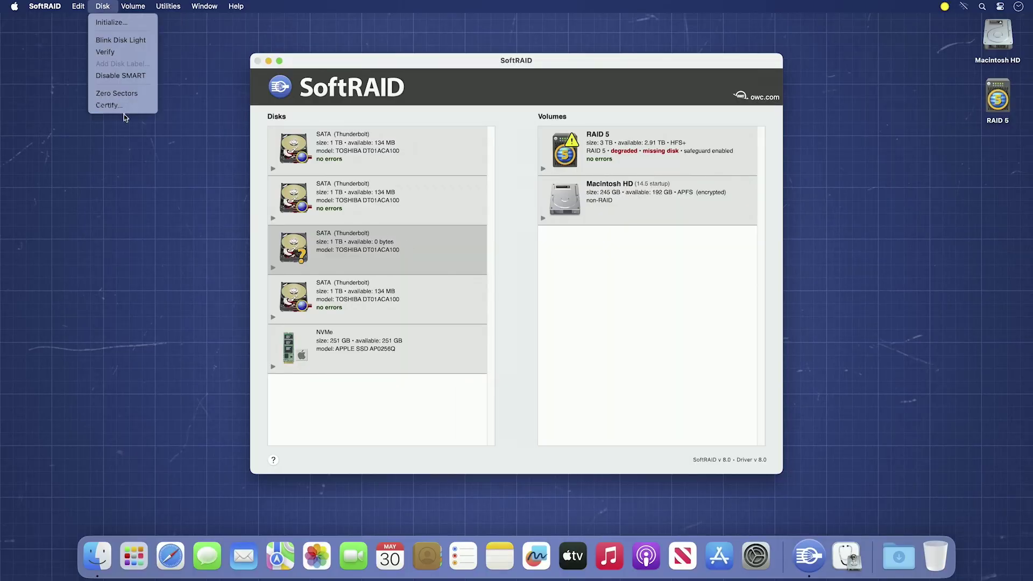
pyautogui.click(110, 60)
pyautogui.click(631, 340)
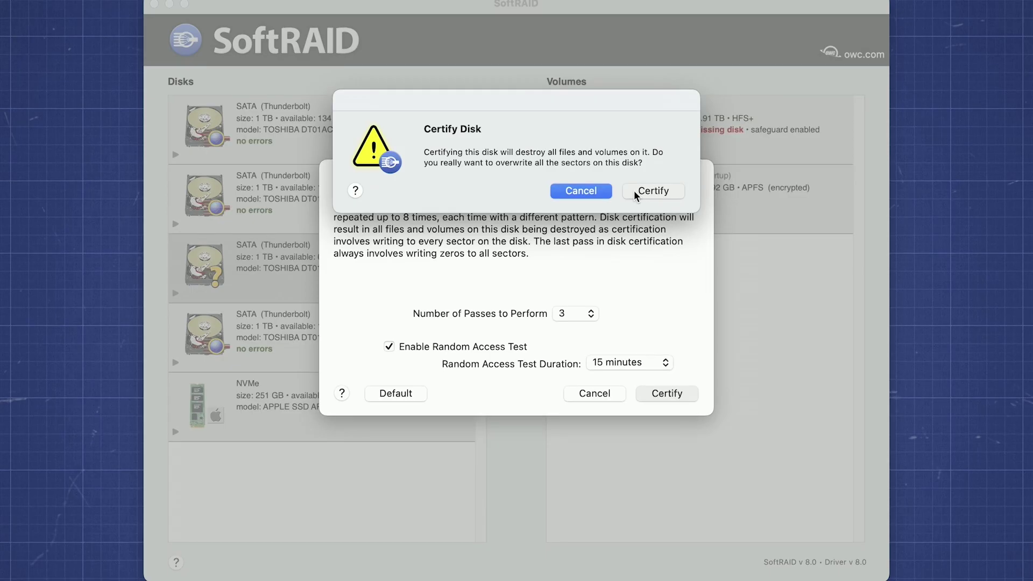
pyautogui.click(636, 191)
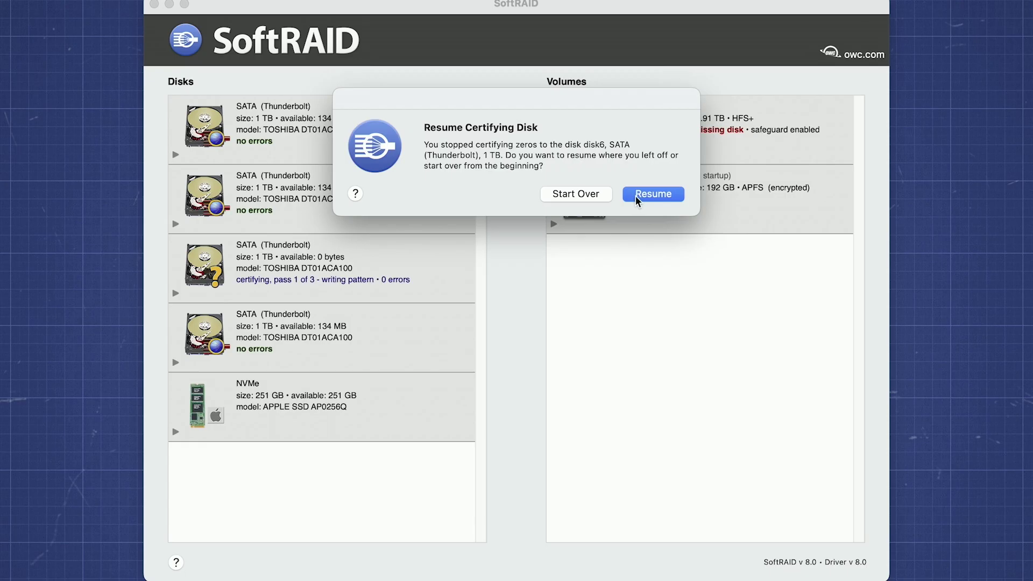
pyautogui.click(637, 195)
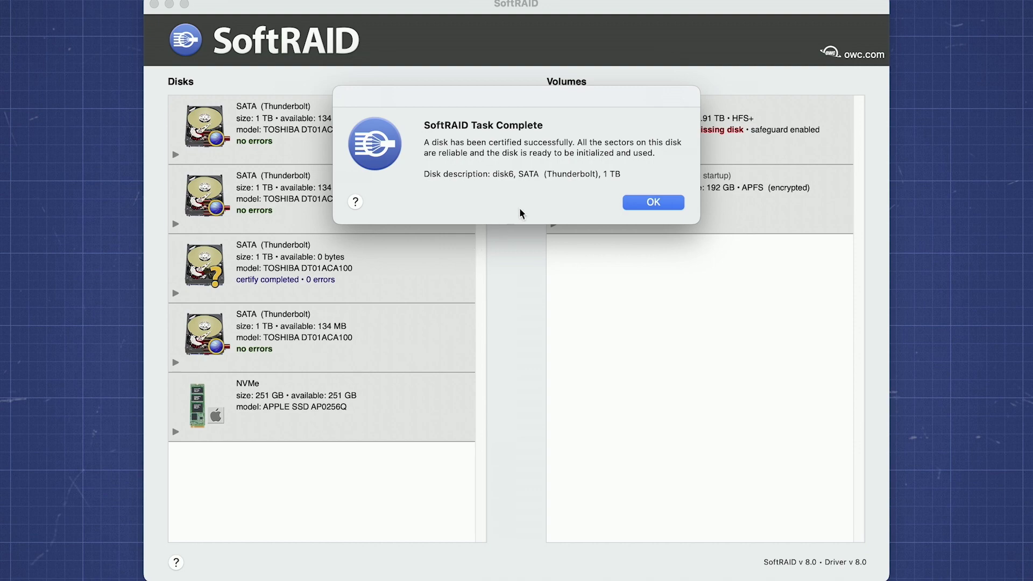
pyautogui.click(640, 203)
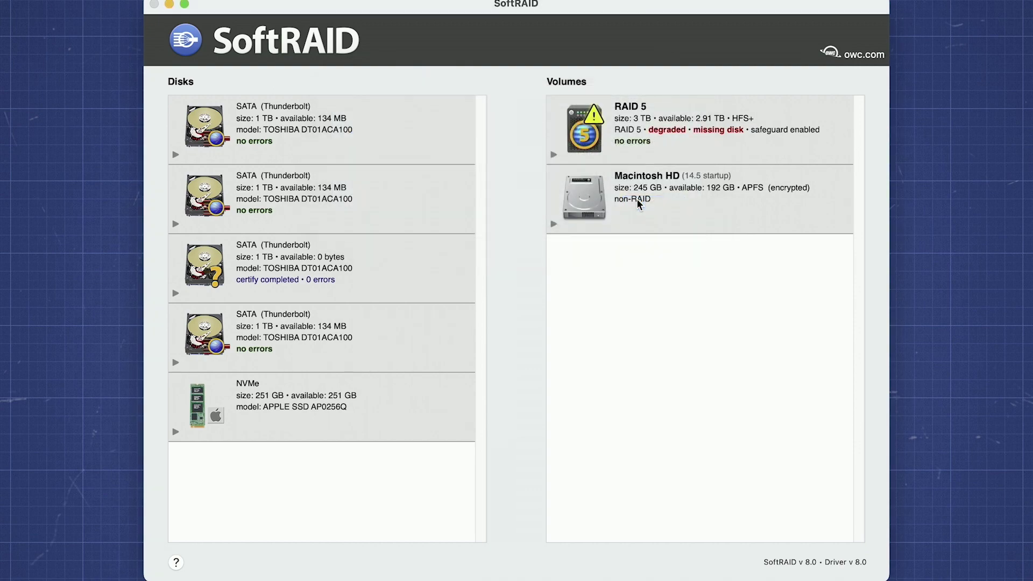
# Initialize the certified SATA disk, authorizing with the admin password, then select RAID 5.
pyautogui.click(376, 272)
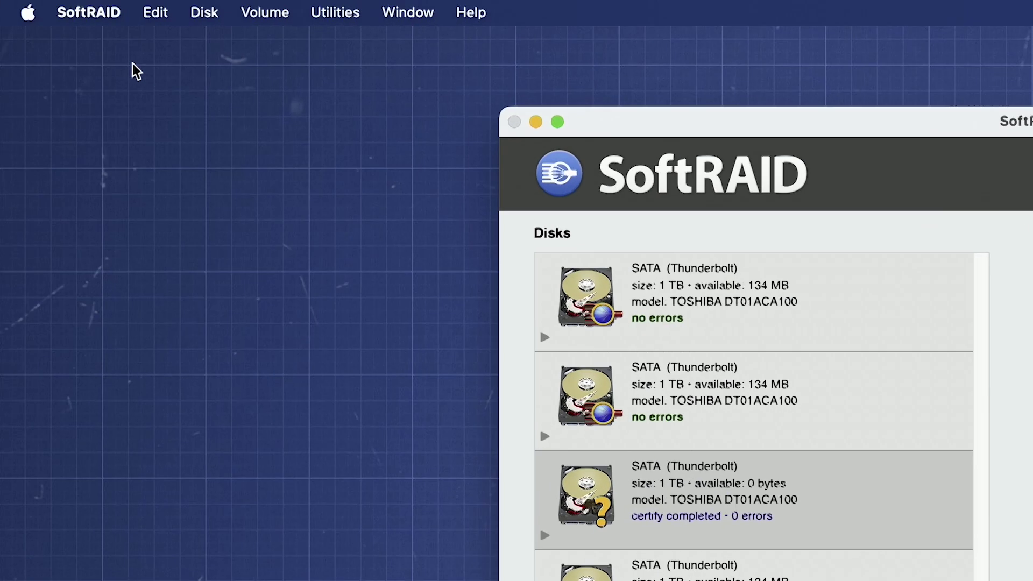
pyautogui.click(204, 14)
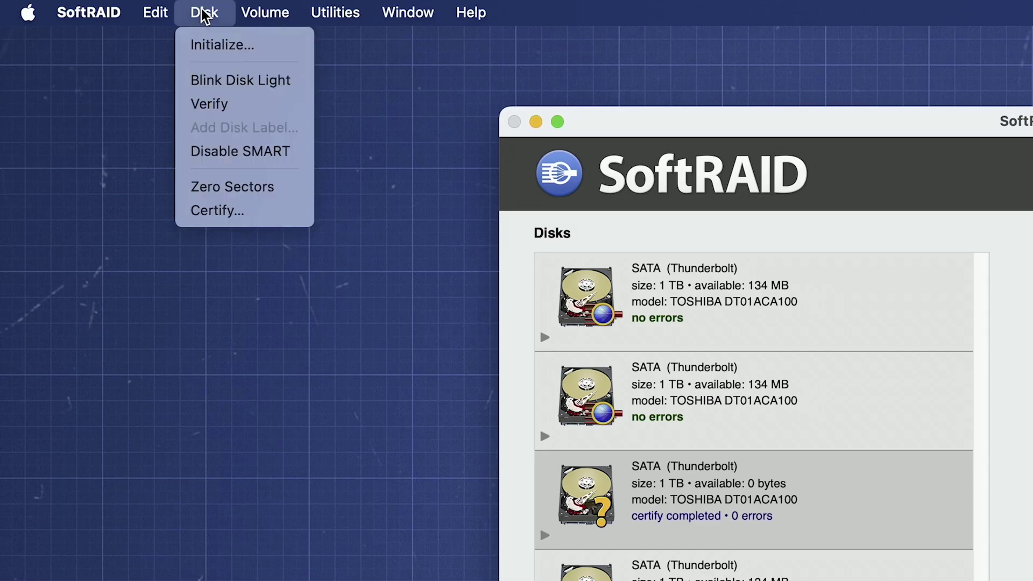
pyautogui.click(215, 45)
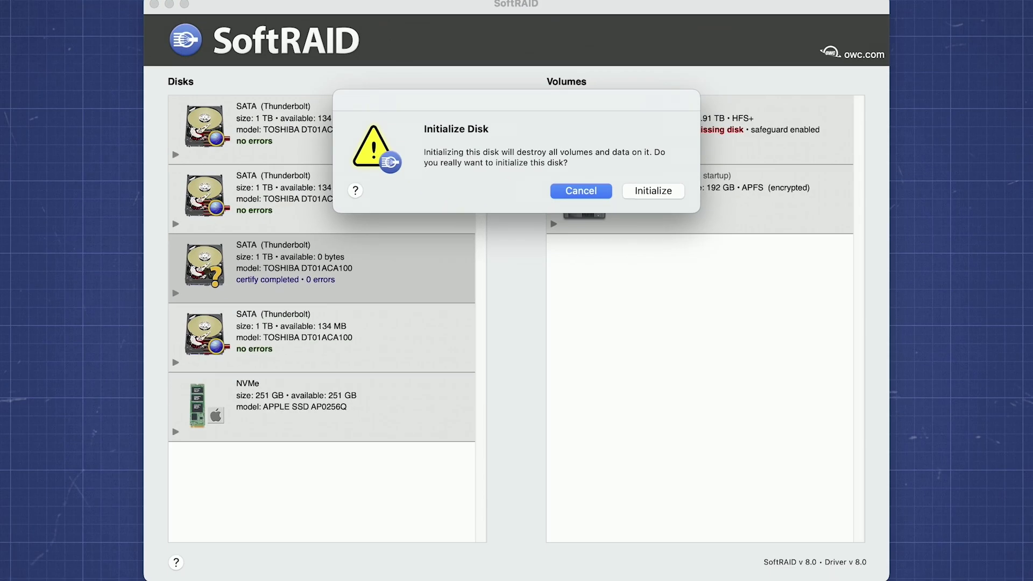
pyautogui.click(633, 193)
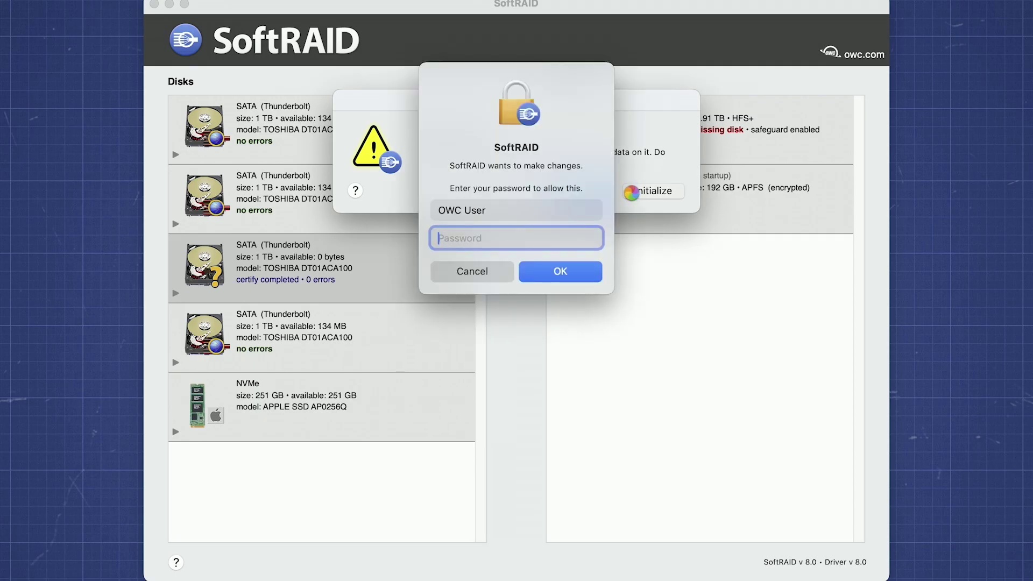
pyautogui.write('••••••••')
pyautogui.click(585, 272)
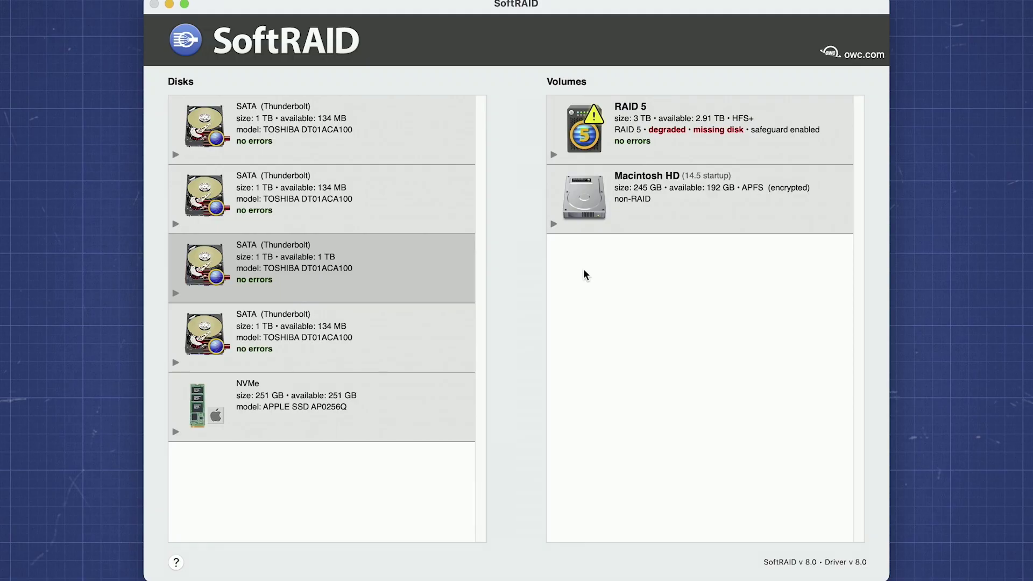
pyautogui.click(683, 143)
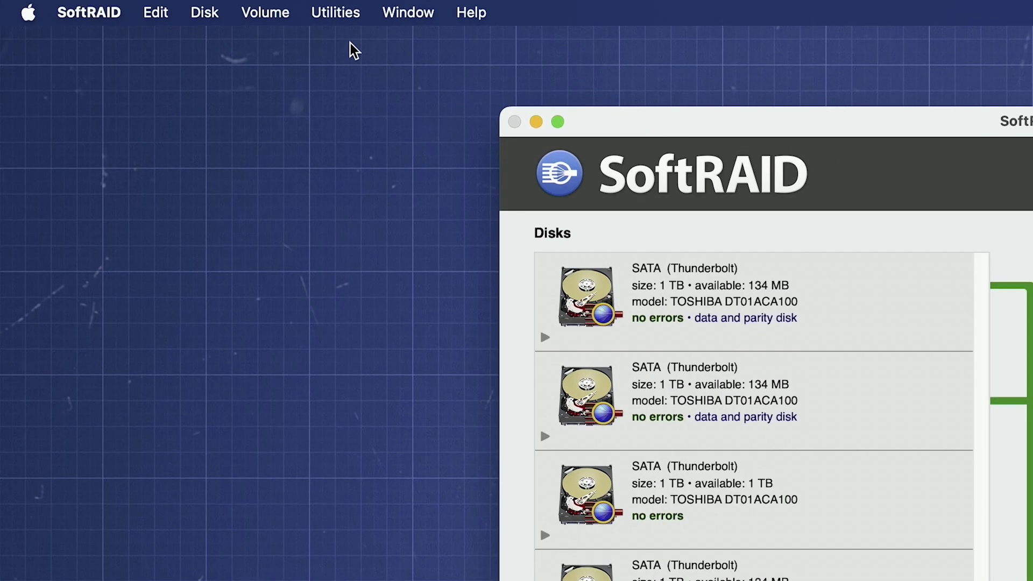
# Add the replacement SATA disk to RAID 5, starting the rebuild, and dismiss the out-of-sync notice.
pyautogui.click(267, 8)
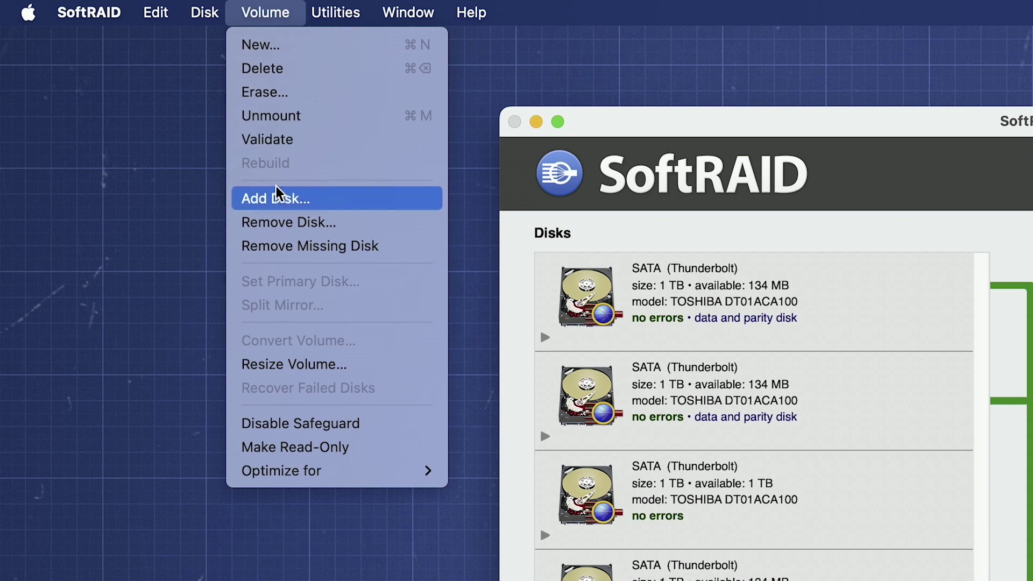
pyautogui.click(363, 208)
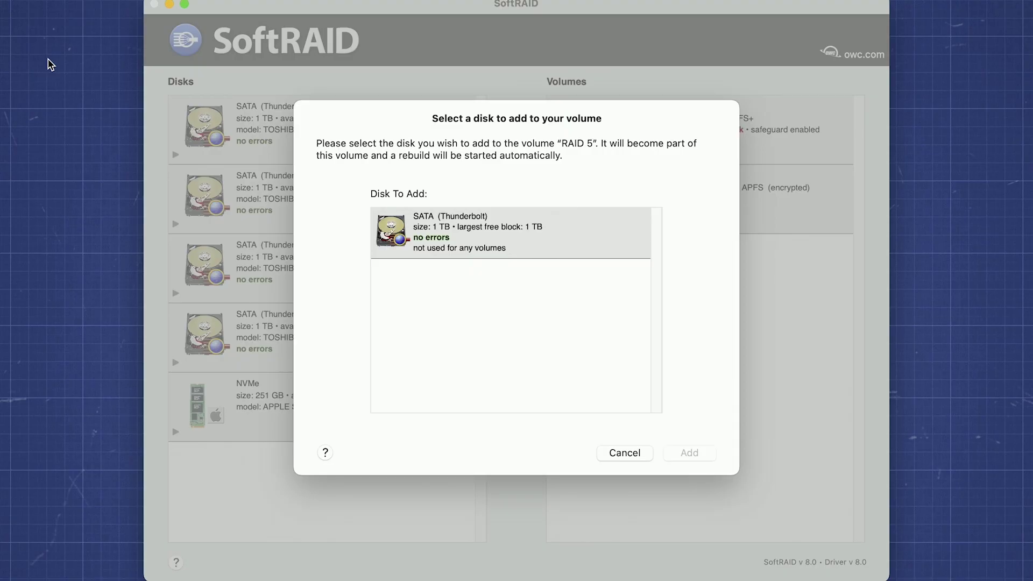
pyautogui.click(480, 242)
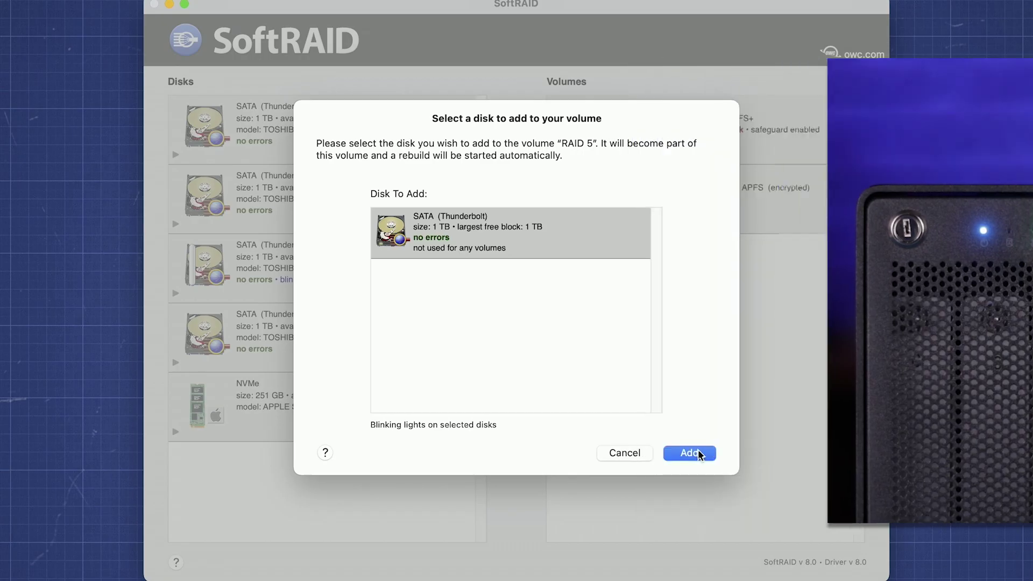
pyautogui.click(694, 455)
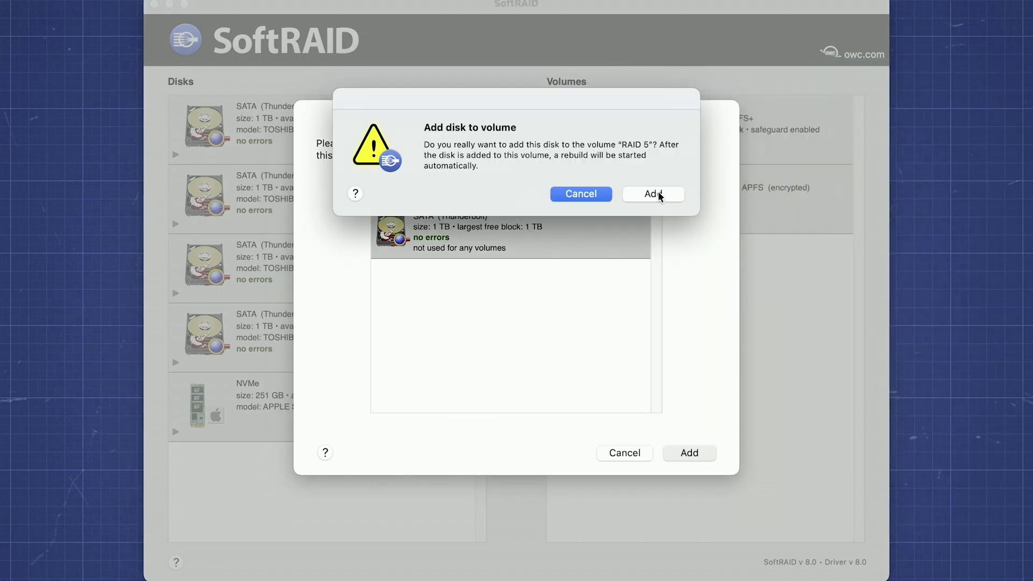
pyautogui.click(660, 195)
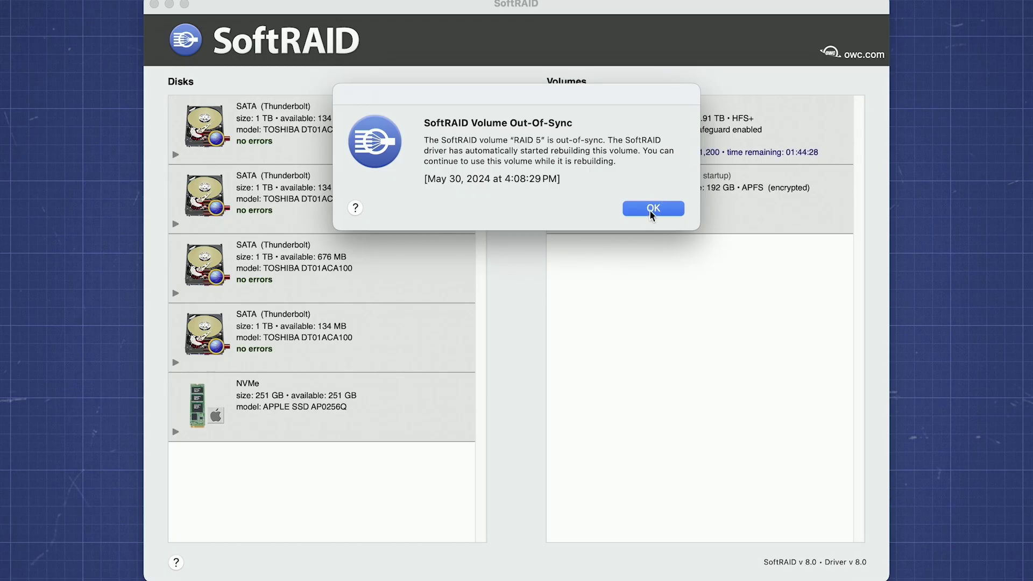
pyautogui.click(651, 209)
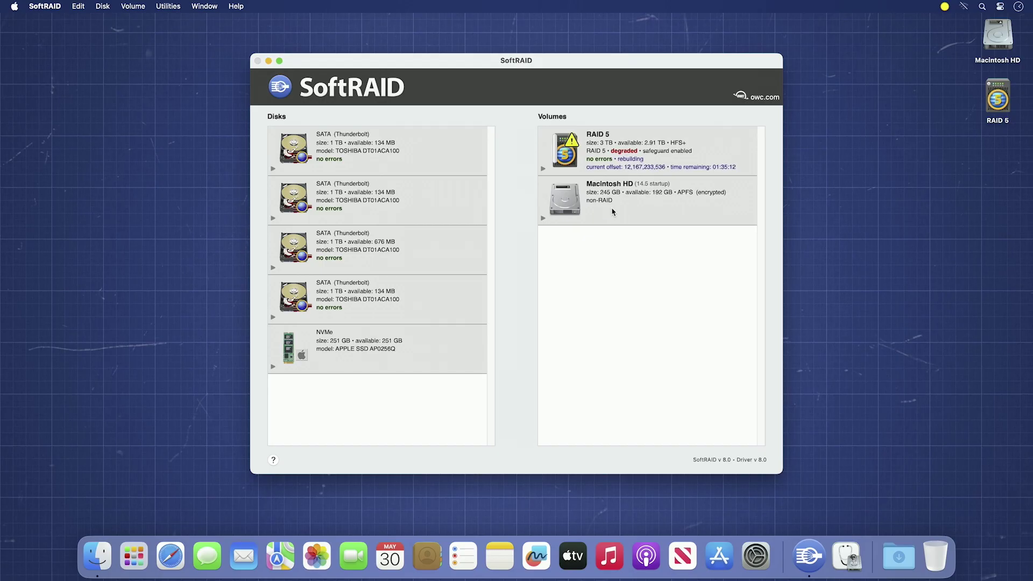
# Set the rebuilding RAID 5 volume to Optimize for Server.
pyautogui.click(608, 144)
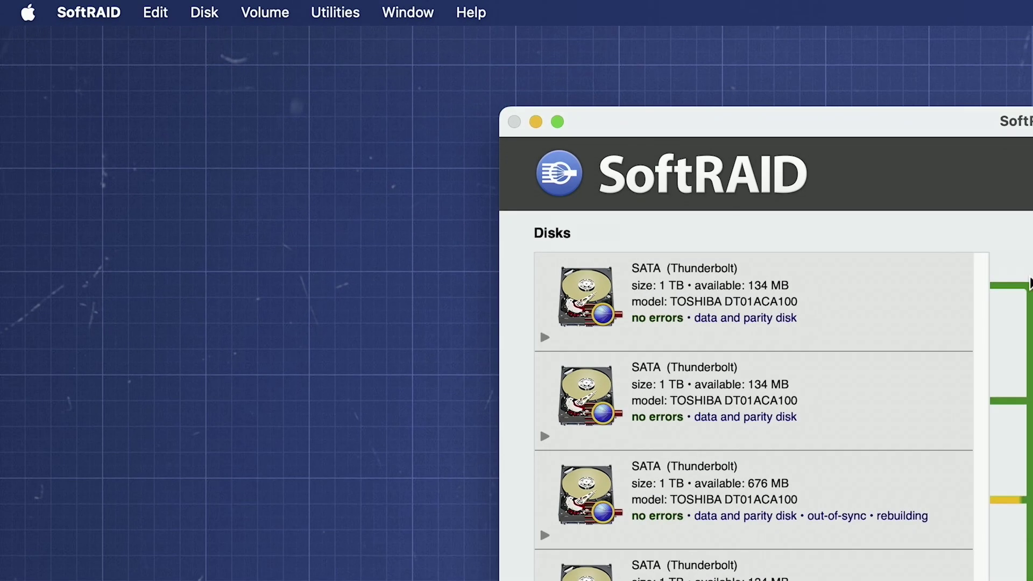
pyautogui.click(286, 11)
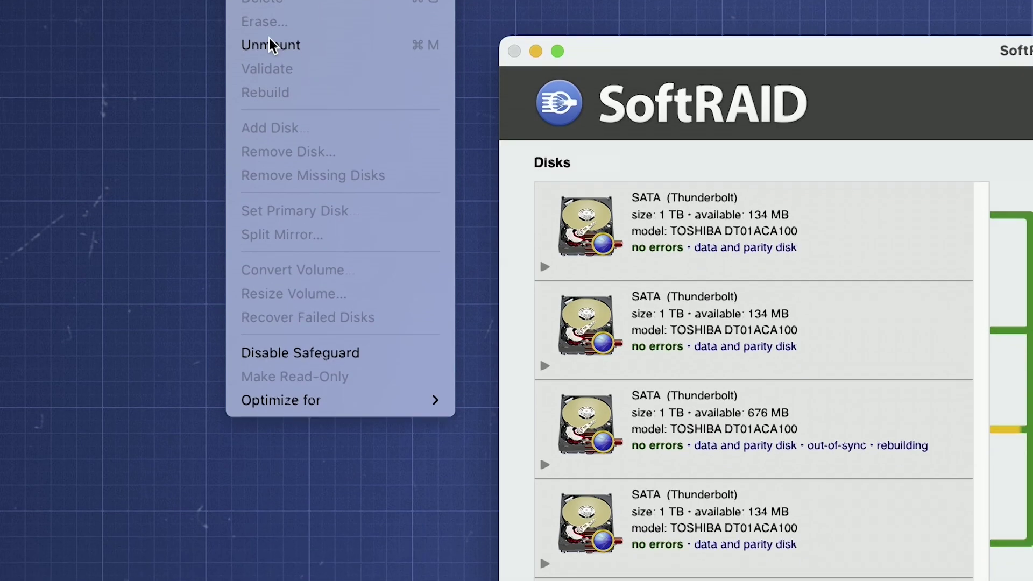
pyautogui.moveTo(299, 401)
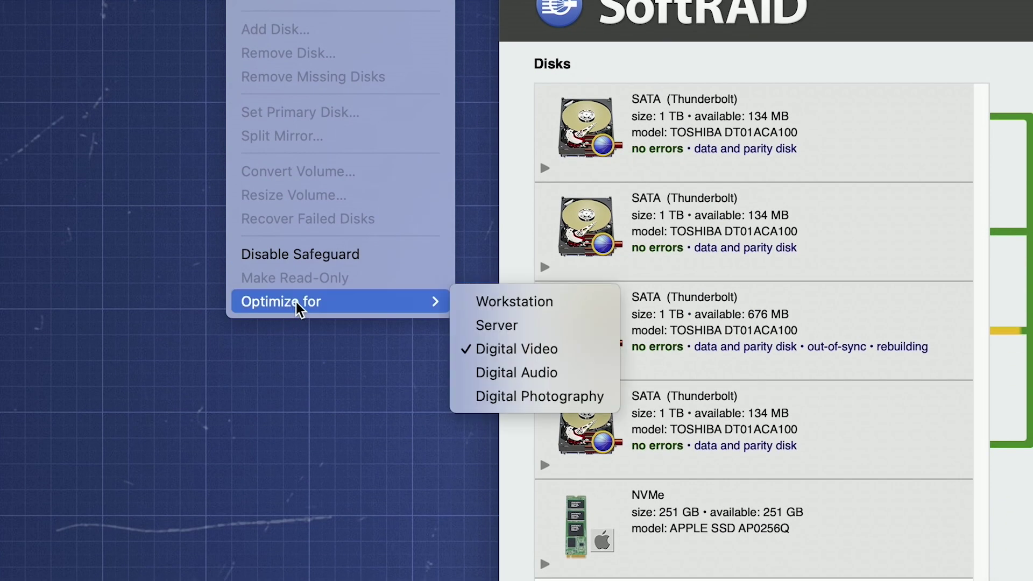
pyautogui.click(559, 326)
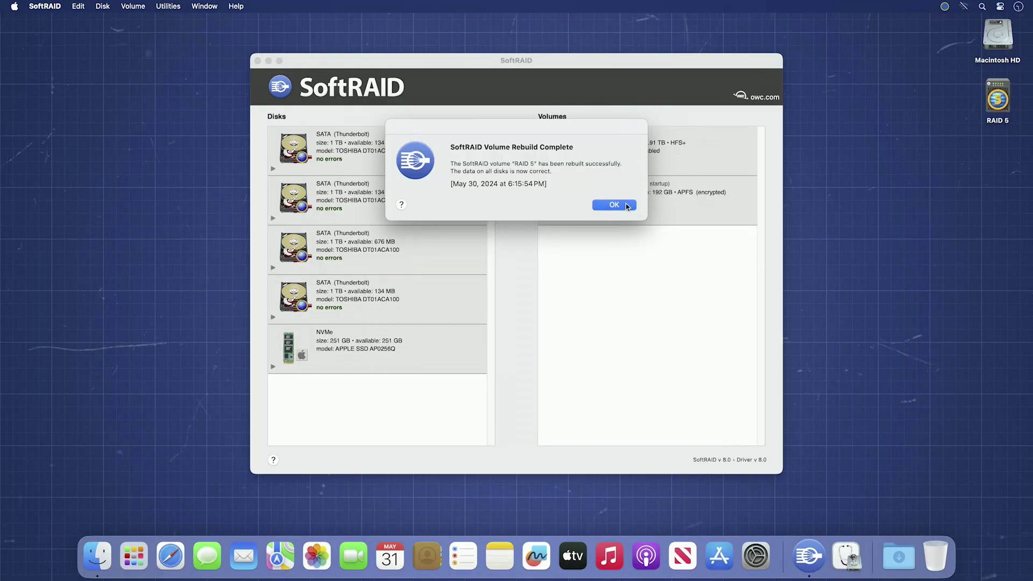
# Dismiss the Rebuild Complete notice and go to the SoftRAID menu to quit.
pyautogui.click(616, 206)
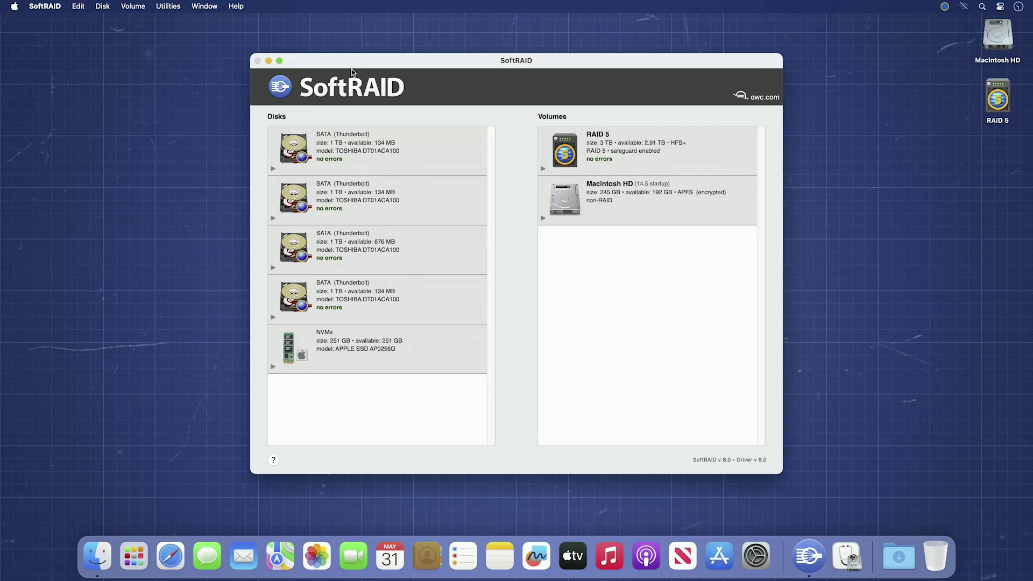
pyautogui.click(48, 6)
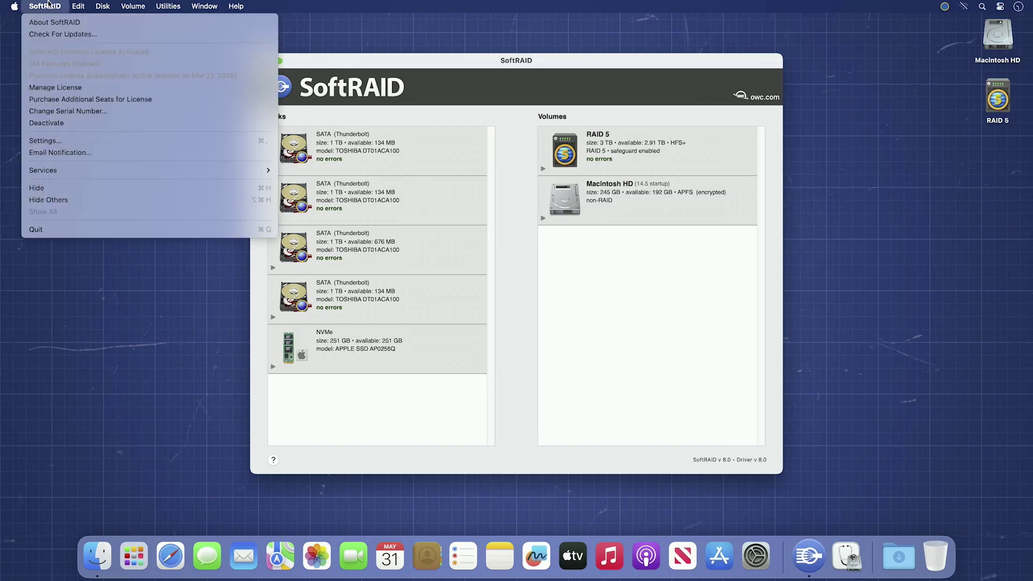